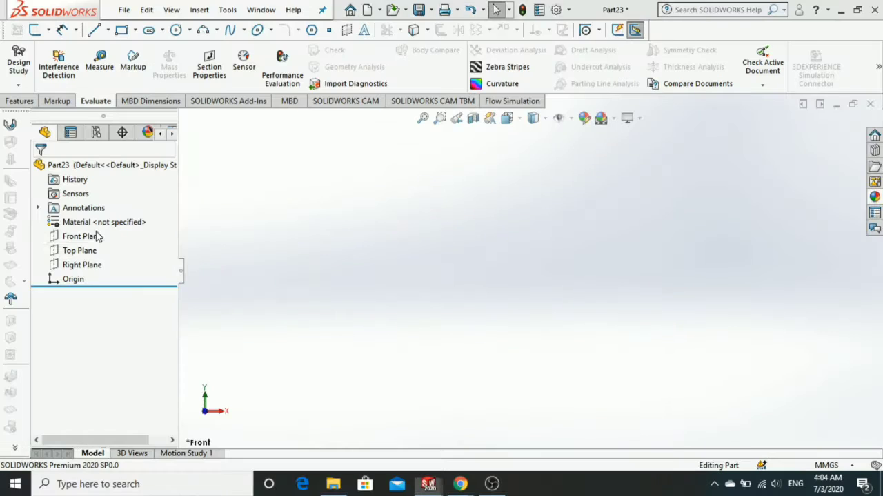
Start a Front Plane sketch with the Corner Rectangle tool, accepting the low-memory warning
click(102, 235)
click(104, 213)
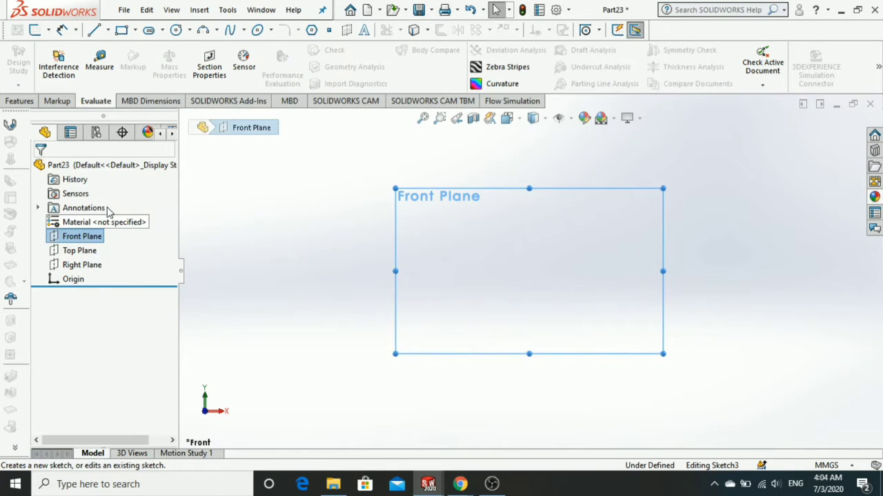
click(121, 30)
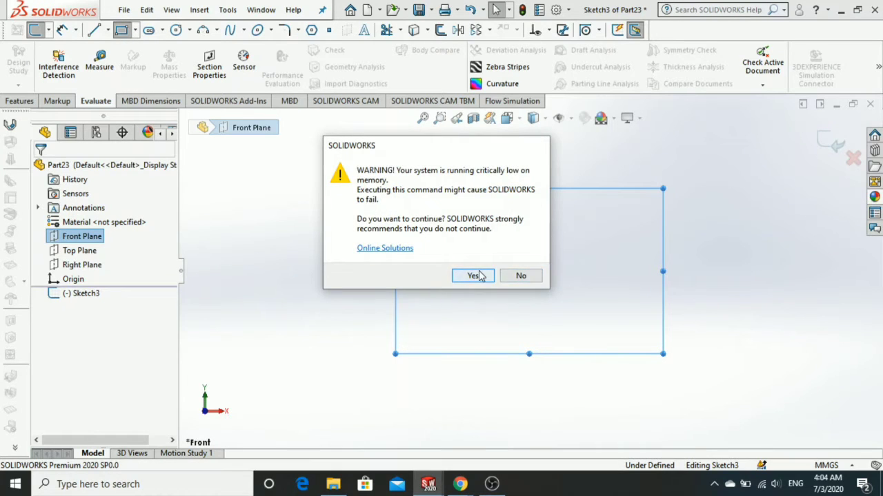
click(475, 277)
Draw a long, thin corner rectangle from the origin toward the lower right
click(529, 271)
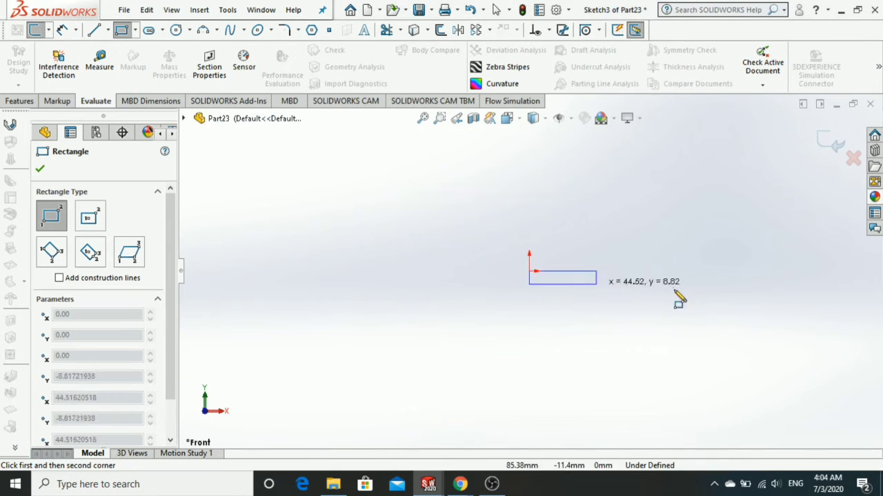
click(687, 300)
key(Escape)
key(Escape)
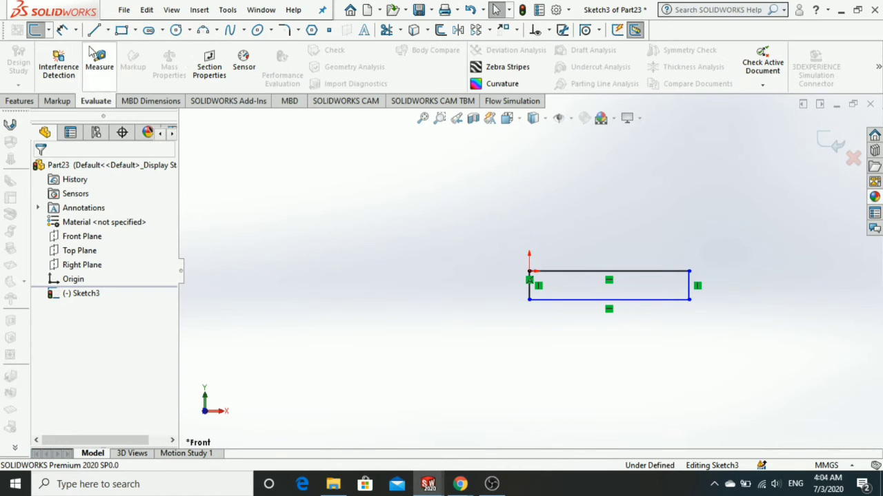
Begin dimensioning with Smart Dimension on the rectangle's left edge and its midpoint
click(63, 31)
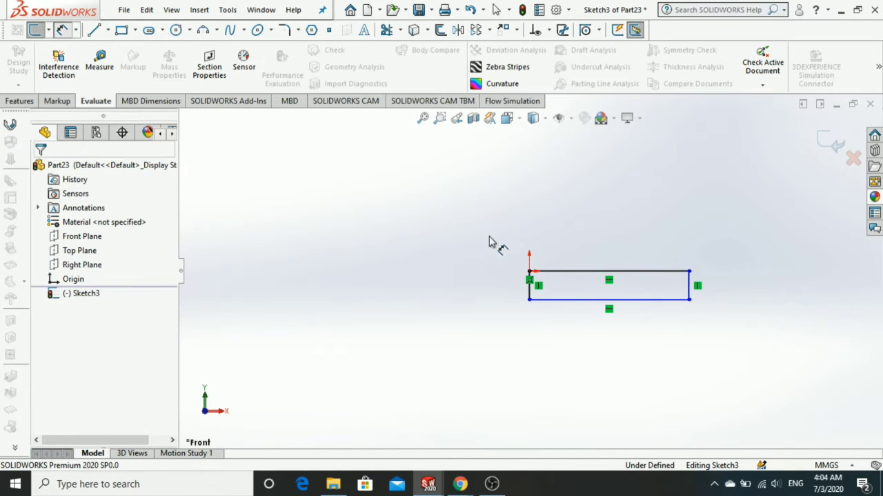
click(529, 288)
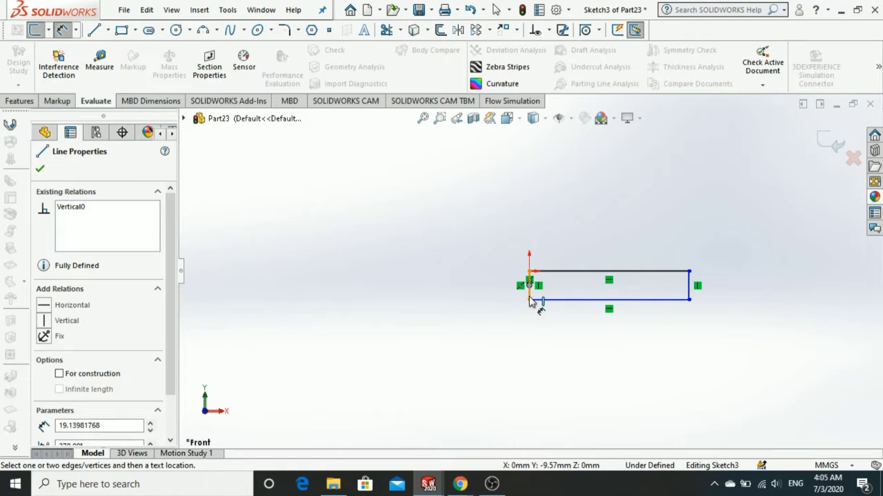
click(530, 292)
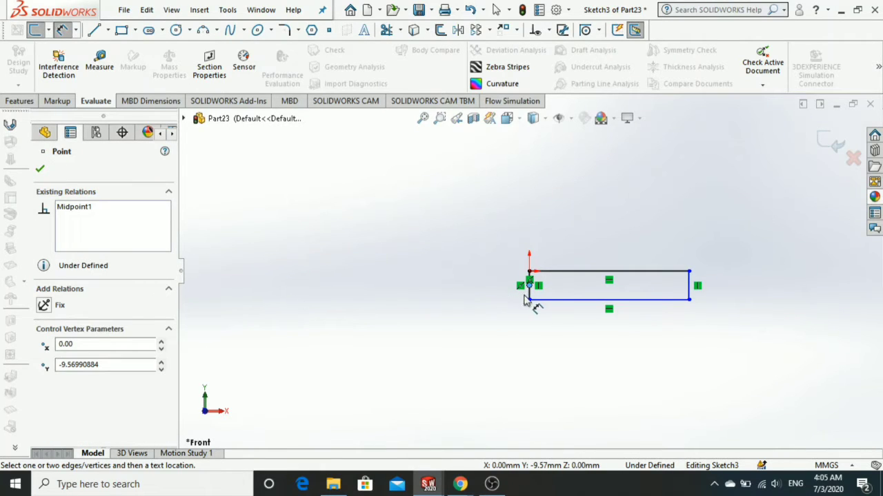
scroll(631, 288, down, 3)
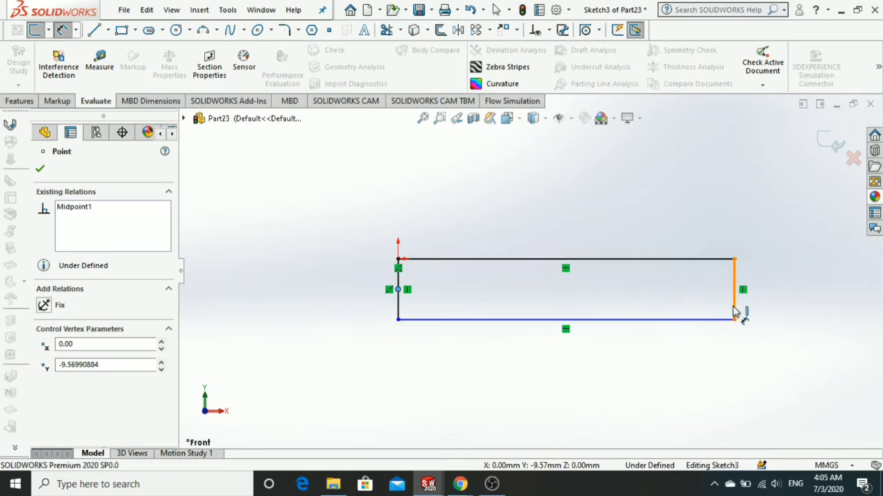
Dimension the rectangle's width to 36 mm
click(757, 301)
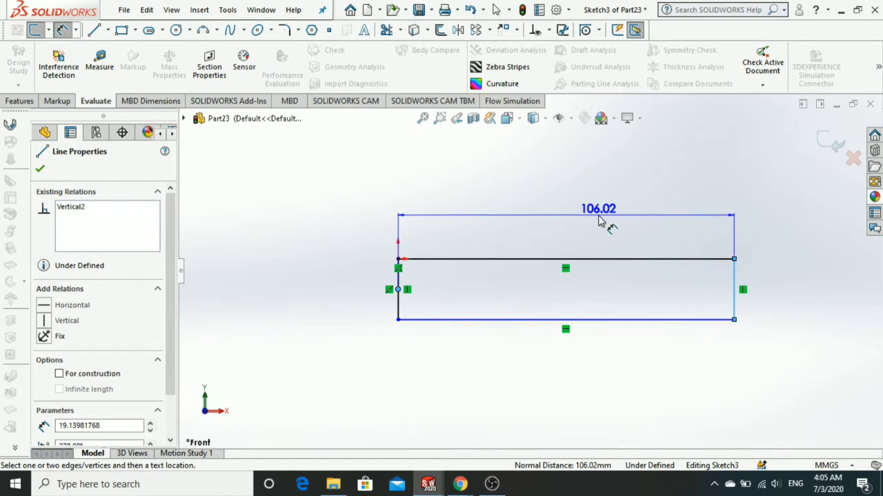
click(588, 220)
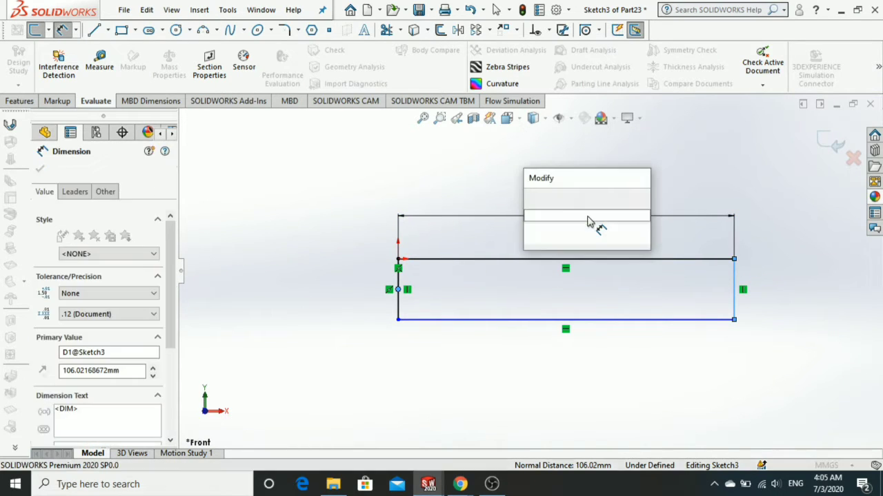
text(36)
key(Return)
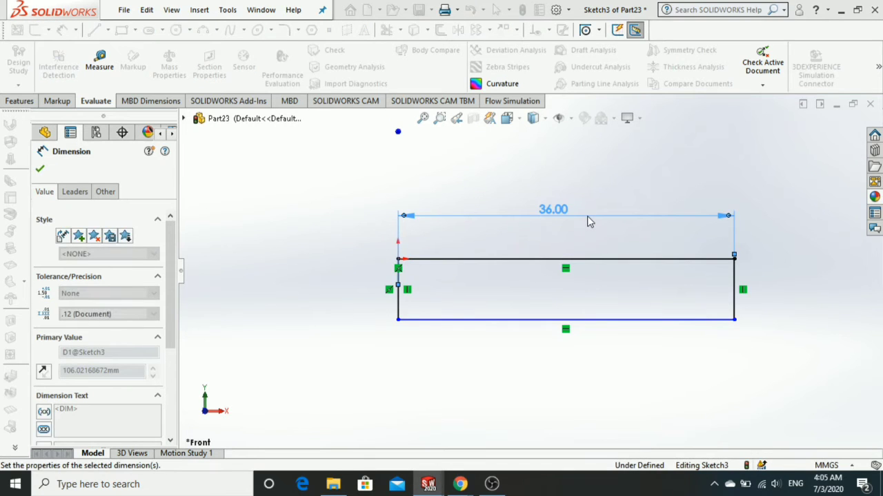
scroll(699, 282, down, 1)
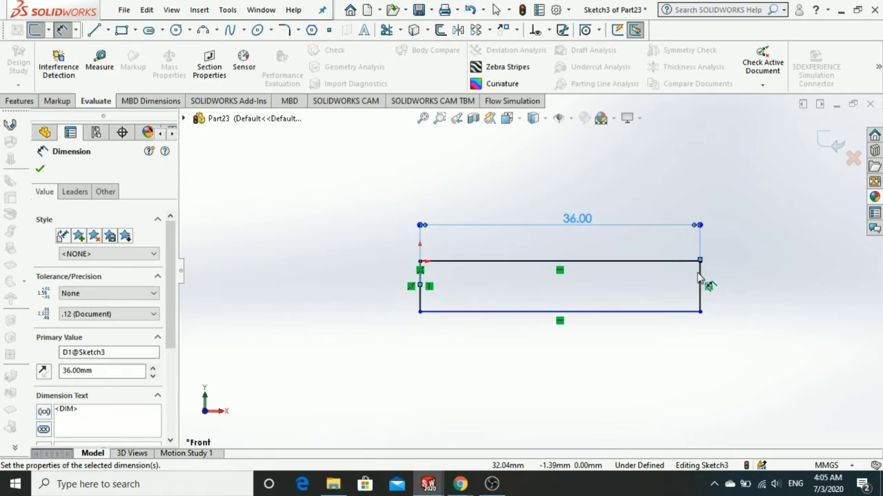
scroll(702, 287, down, 1)
scroll(695, 291, down, 1)
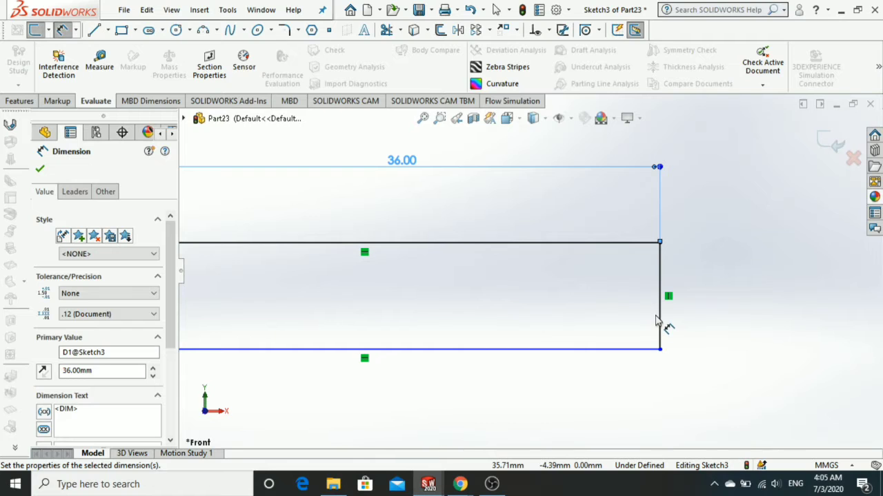
Dimension the rectangle's height to 4 mm, fully defining the sketch
click(660, 303)
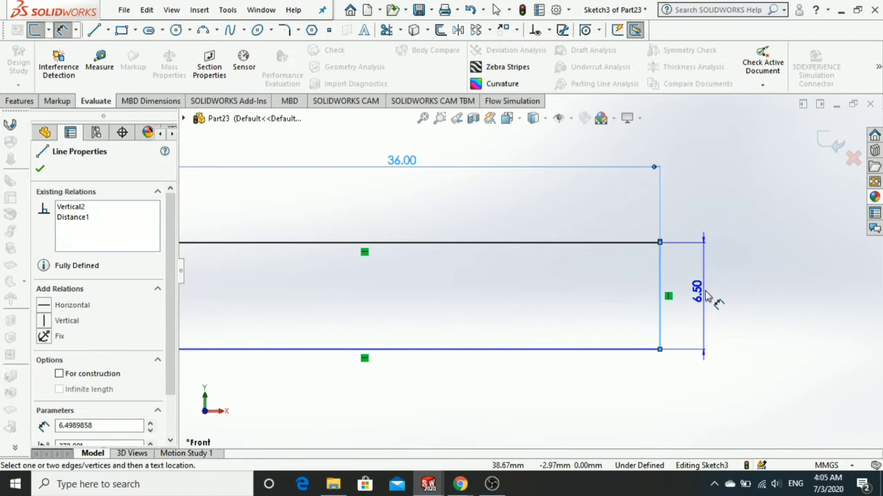
click(707, 295)
click(707, 296)
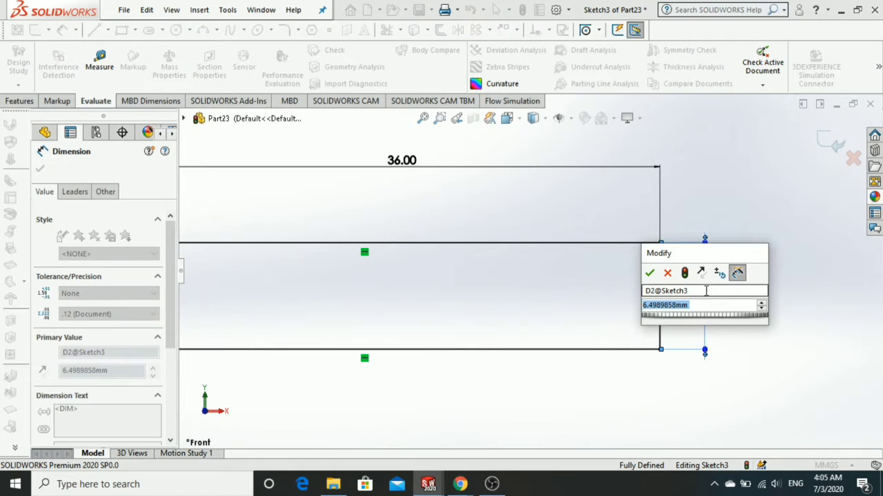
text(4)
key(Return)
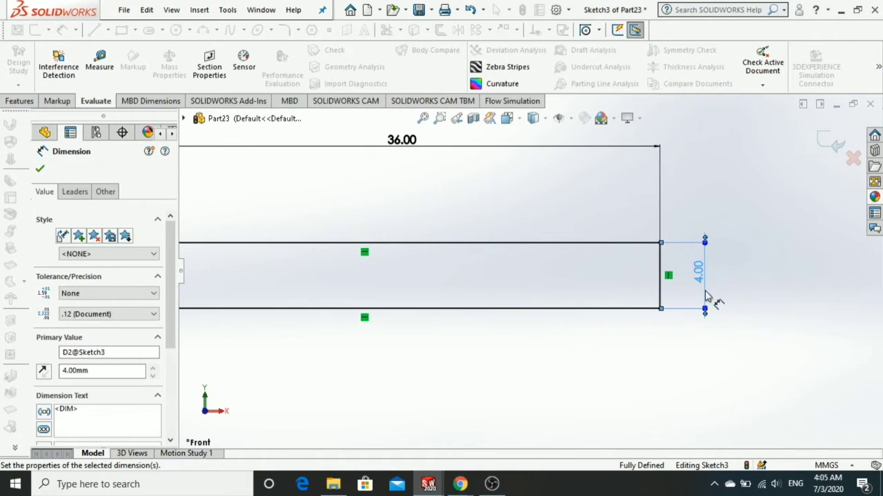
click(558, 272)
scroll(538, 262, up, 3)
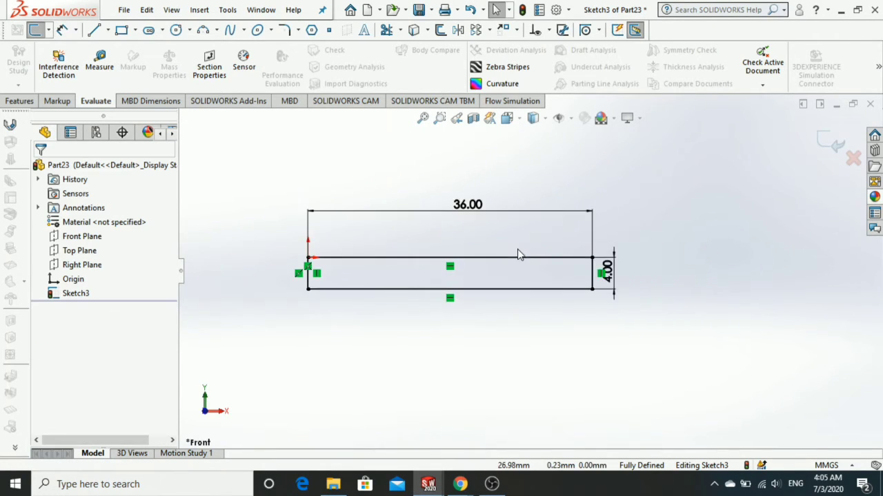
scroll(518, 255, down, 1)
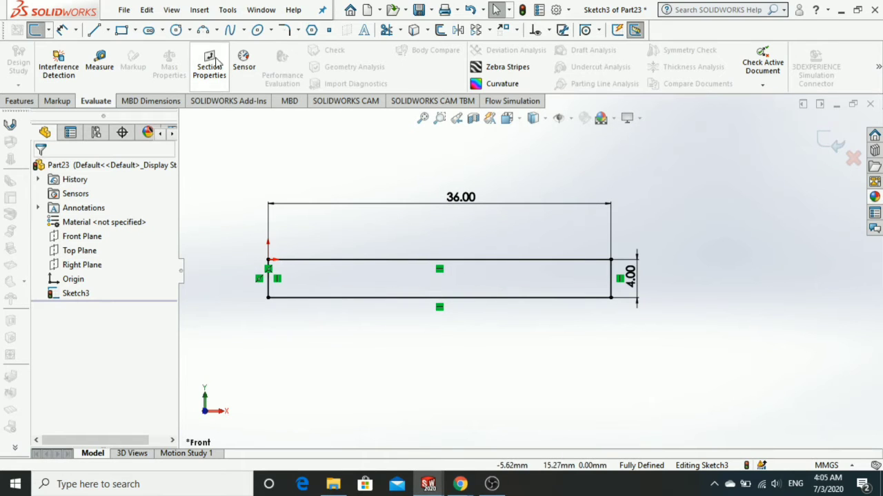
Sketch two small hole circles inside the rectangle, near its left and right ends
click(175, 30)
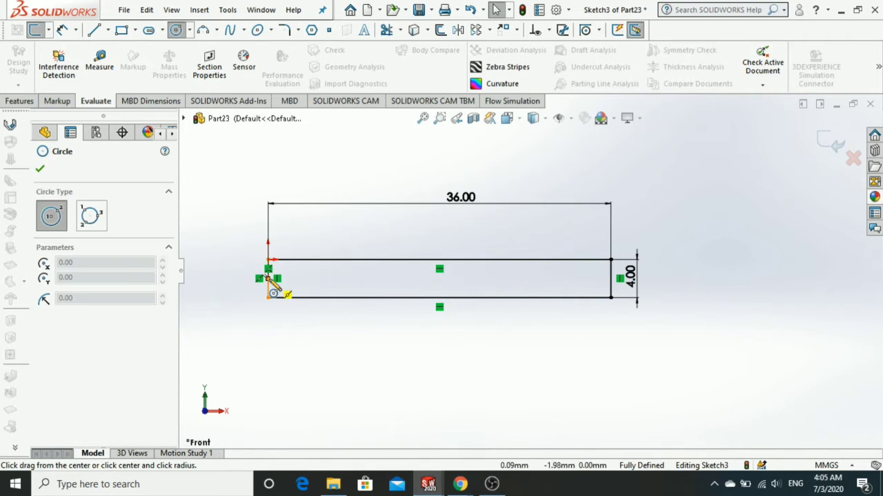
click(306, 279)
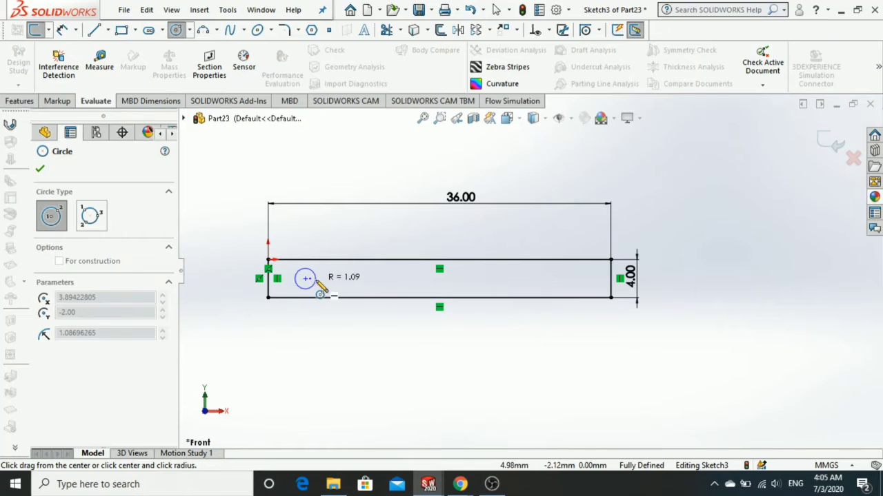
click(316, 281)
click(554, 278)
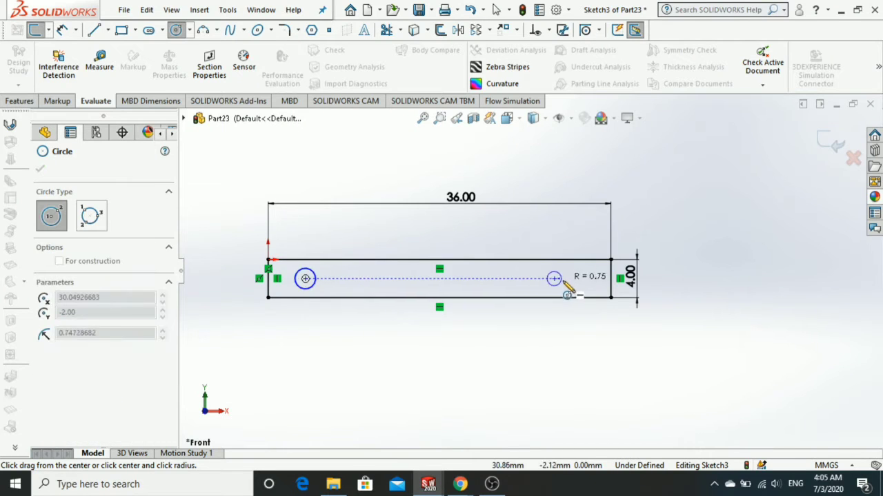
click(564, 278)
key(Escape)
click(62, 31)
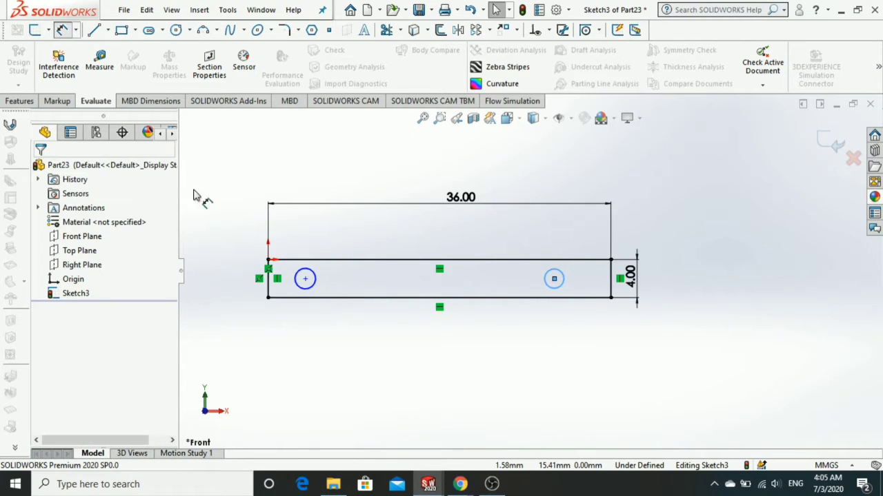
Give both hole circles a 2 mm diameter
click(318, 286)
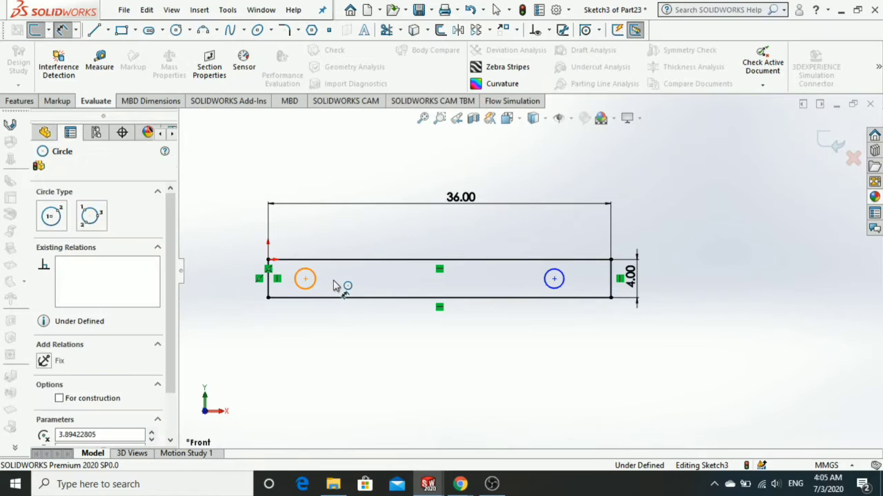
click(335, 286)
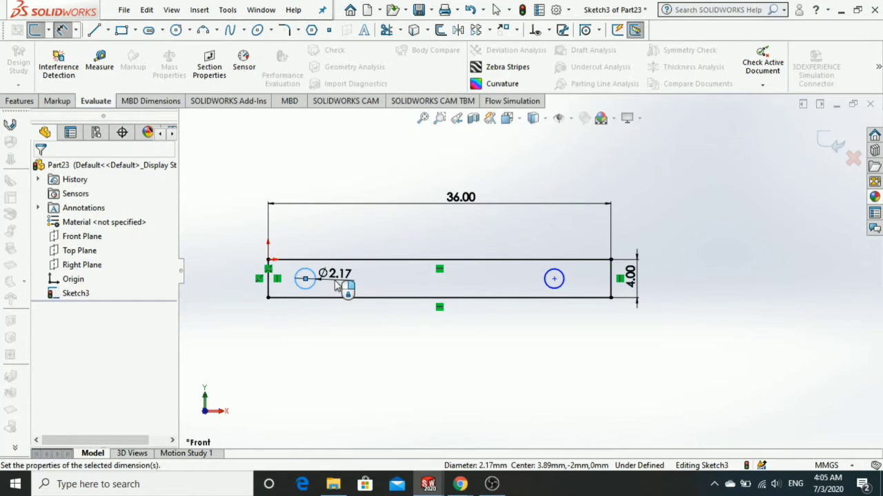
text(2)
key(Return)
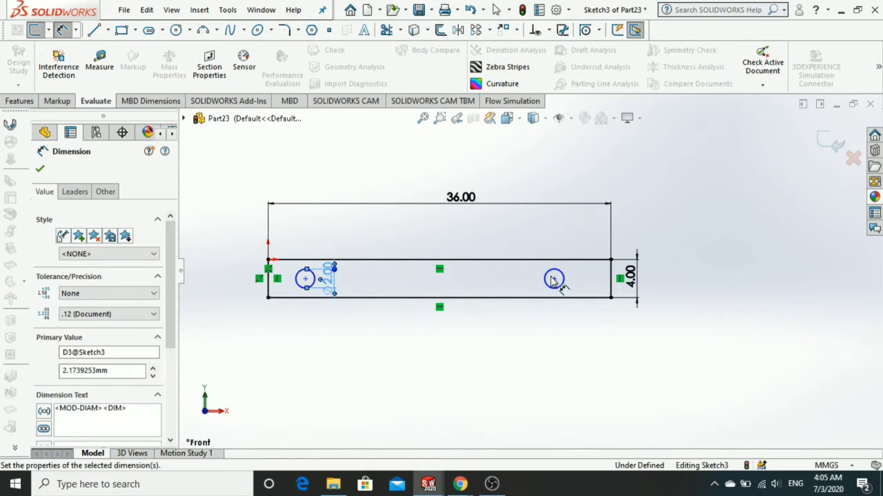
click(545, 289)
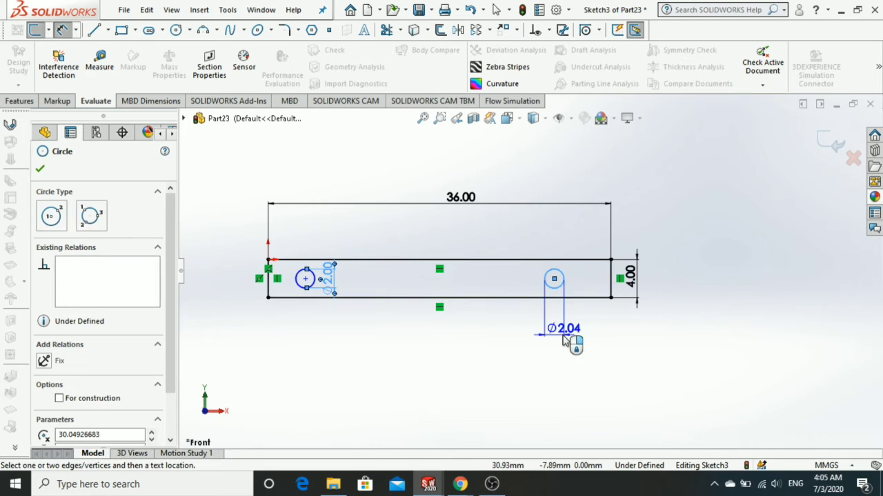
click(565, 337)
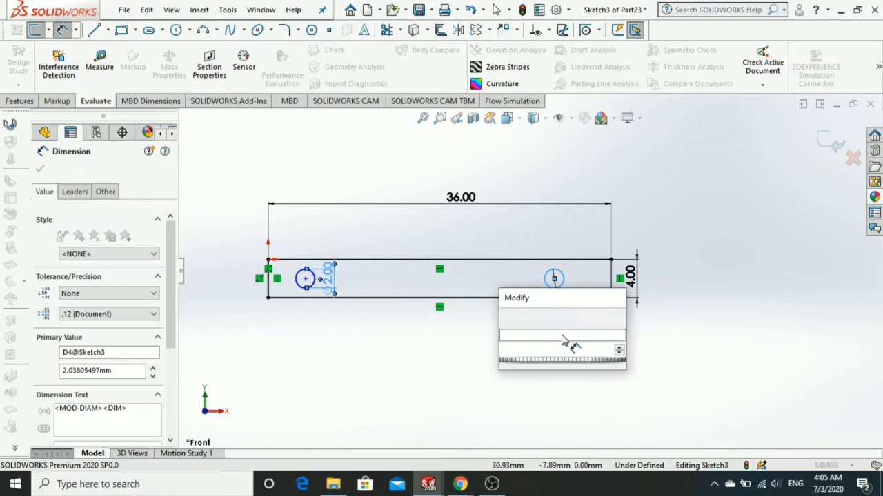
text(2)
key(Return)
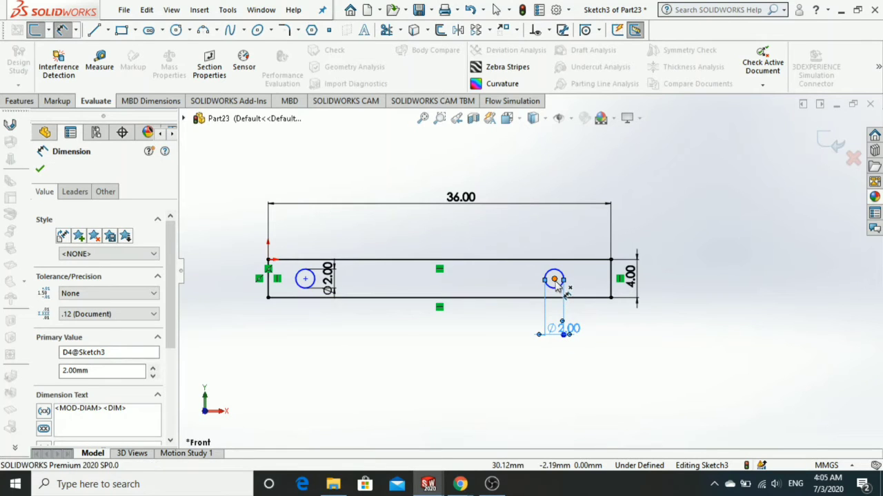
Place the right hole's centre 6 mm from the plate's right edge
click(555, 280)
click(610, 293)
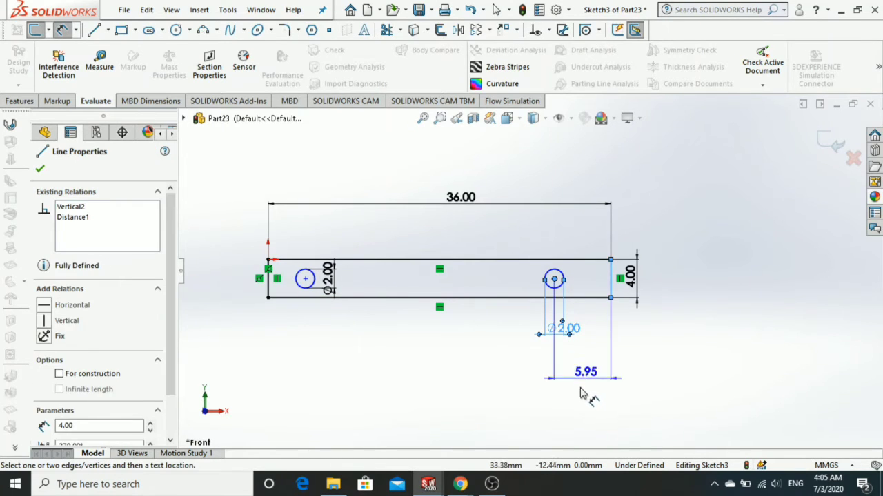
click(579, 397)
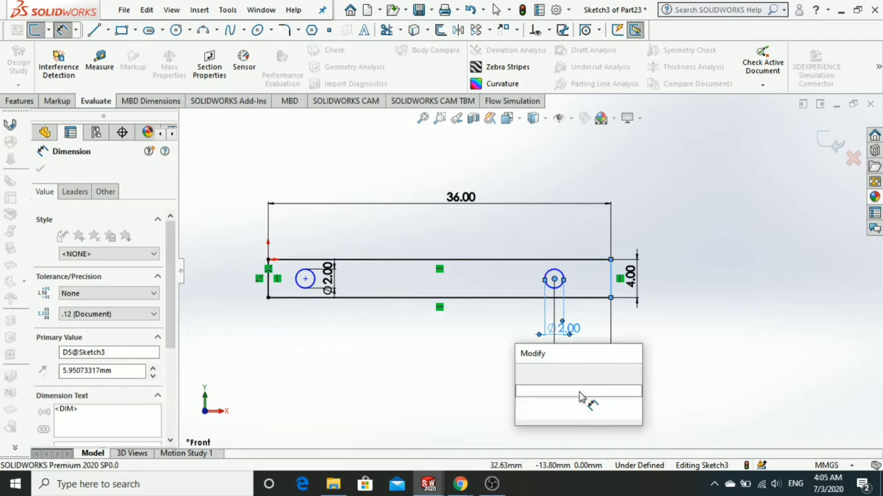
text(6)
key(Return)
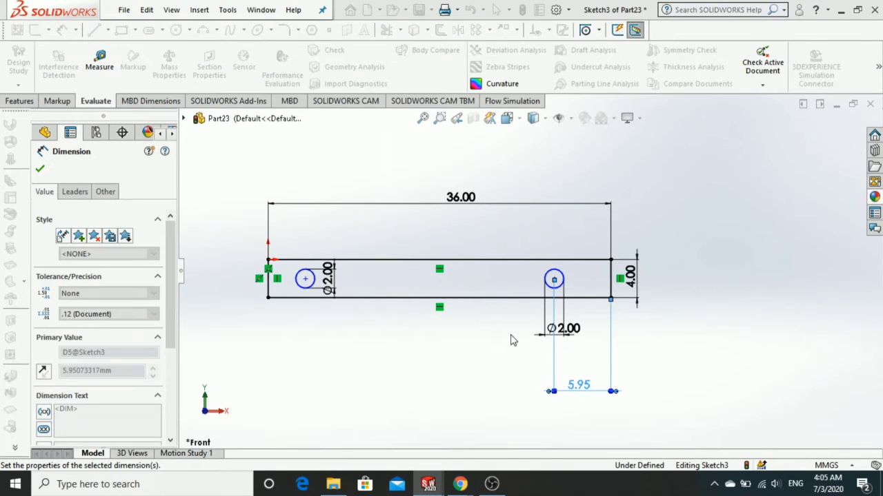
double_click(306, 285)
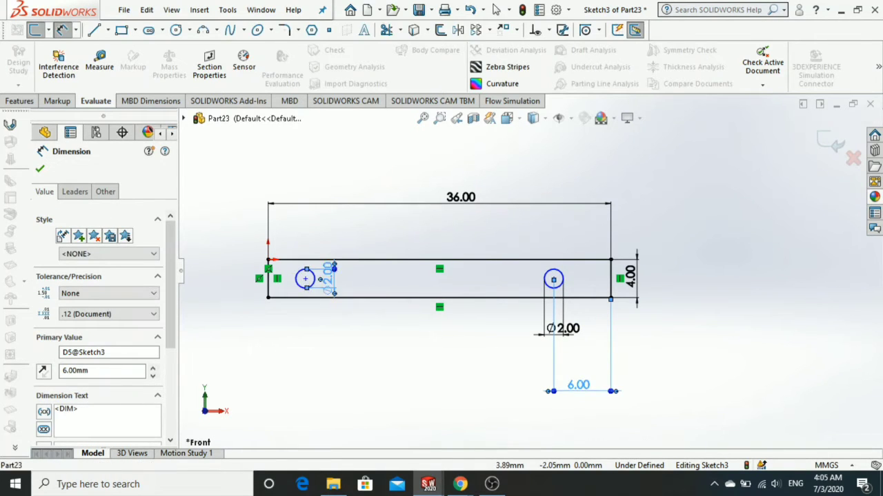
key(Return)
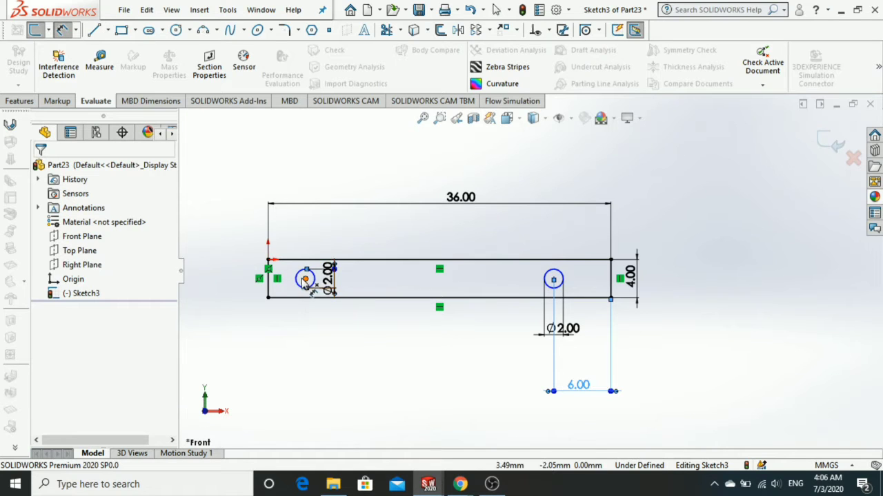
Recheck the left hole's diameter and try selecting its centre with the left edge
double_click(307, 285)
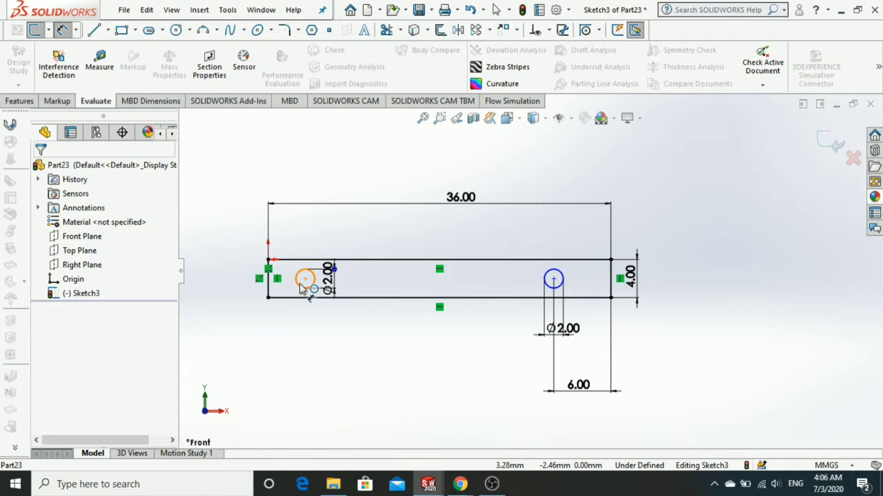
scroll(307, 283, down, 4)
key(Escape)
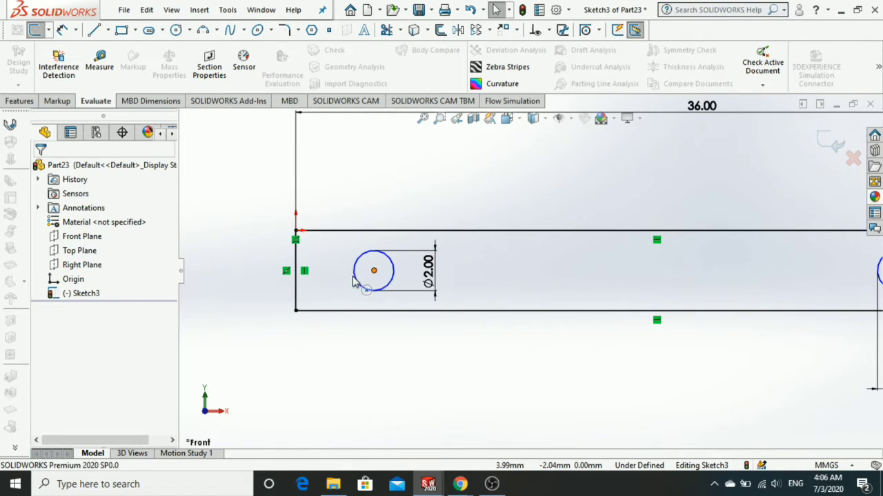
click(362, 276)
ctrl+click(298, 297)
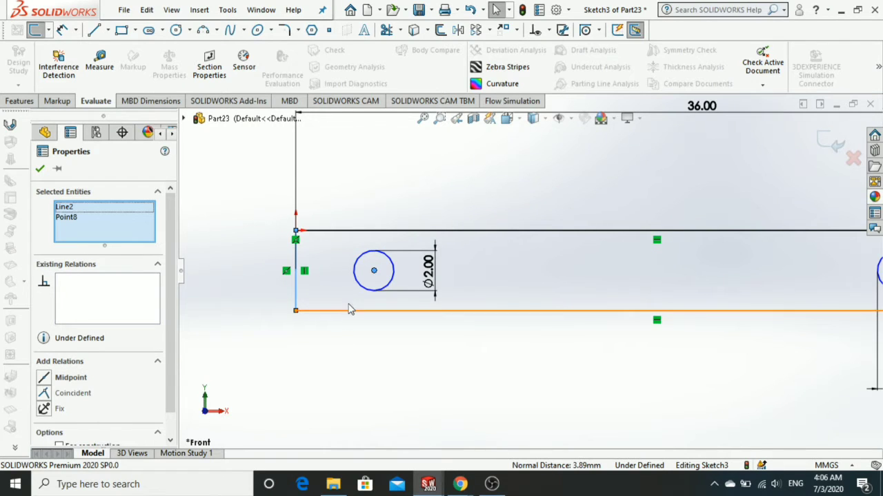
scroll(349, 305, up, 2)
click(388, 288)
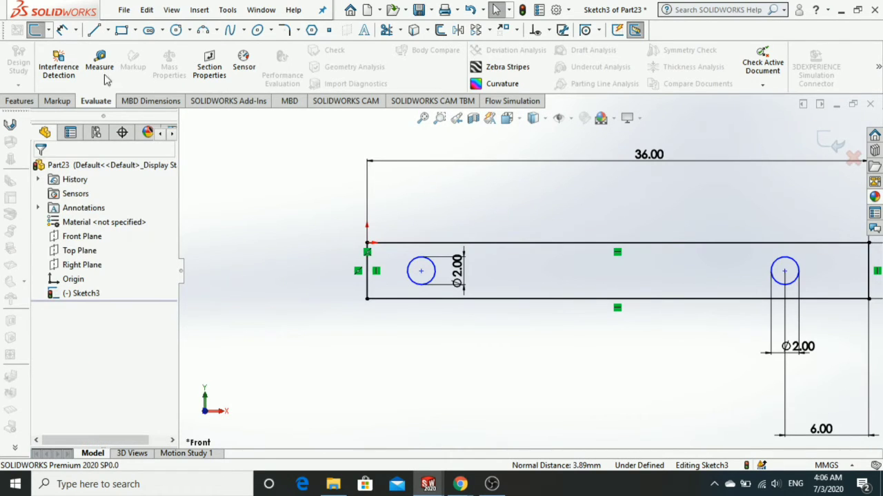
Dimension the left hole's centre 6 mm from the plate's left edge
click(62, 30)
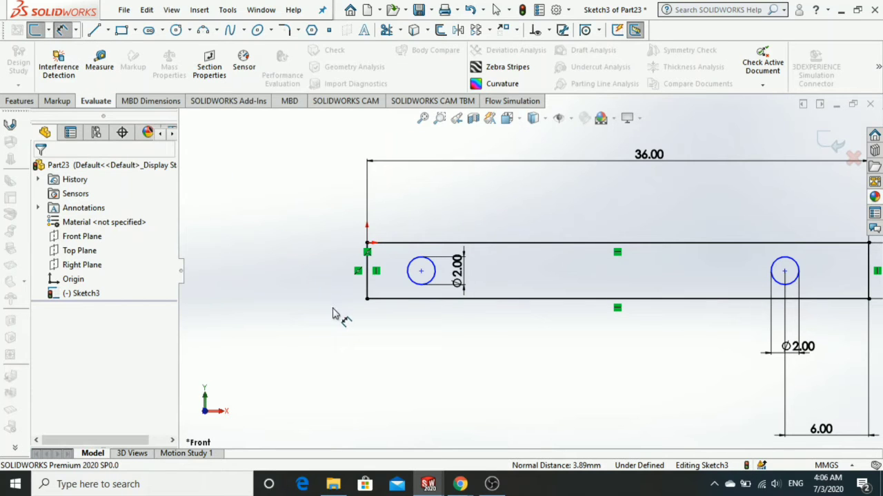
click(381, 286)
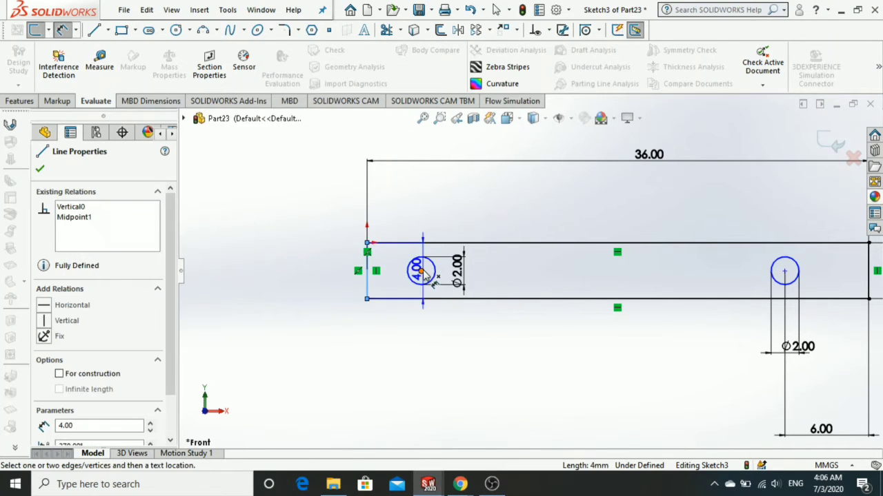
click(421, 271)
click(391, 354)
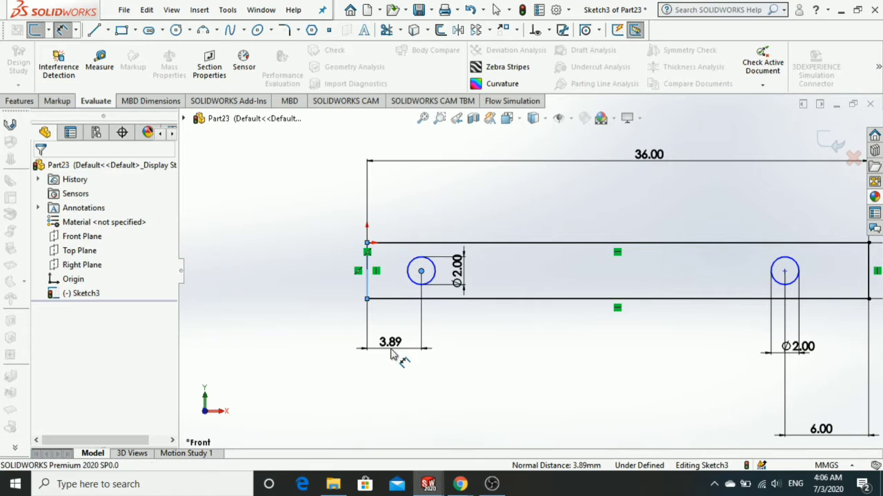
text(6)
key(Return)
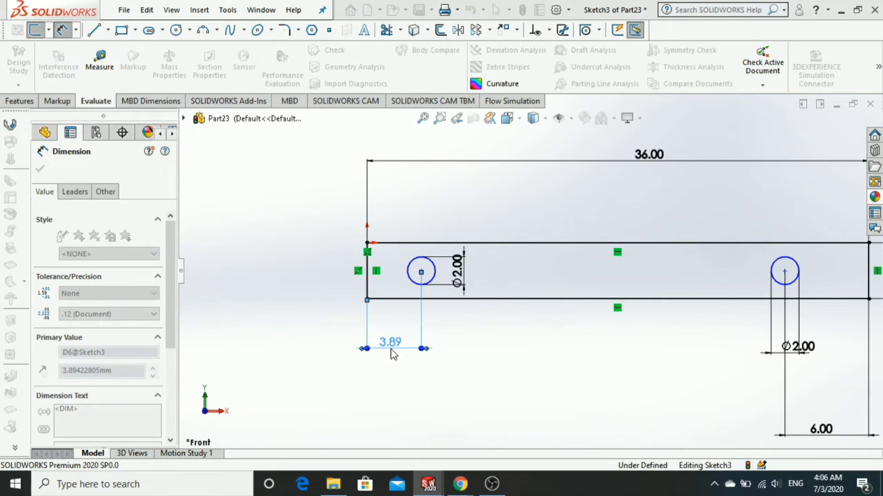
scroll(568, 276, up, 2)
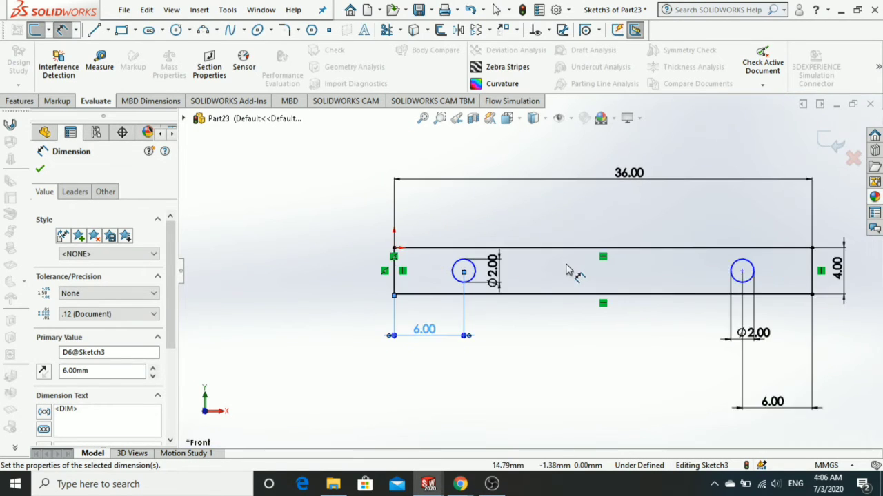
scroll(571, 272, up, 2)
scroll(571, 273, down, 2)
scroll(571, 273, up, 1)
scroll(672, 268, down, 2)
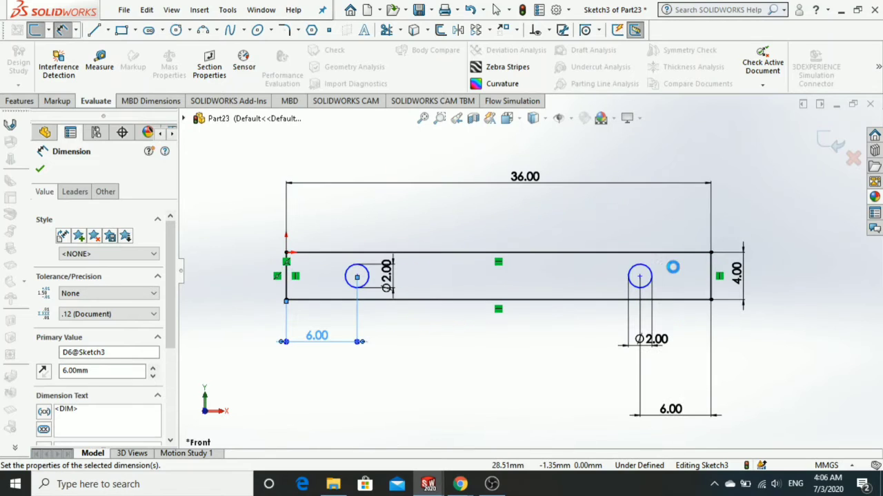
key(Escape)
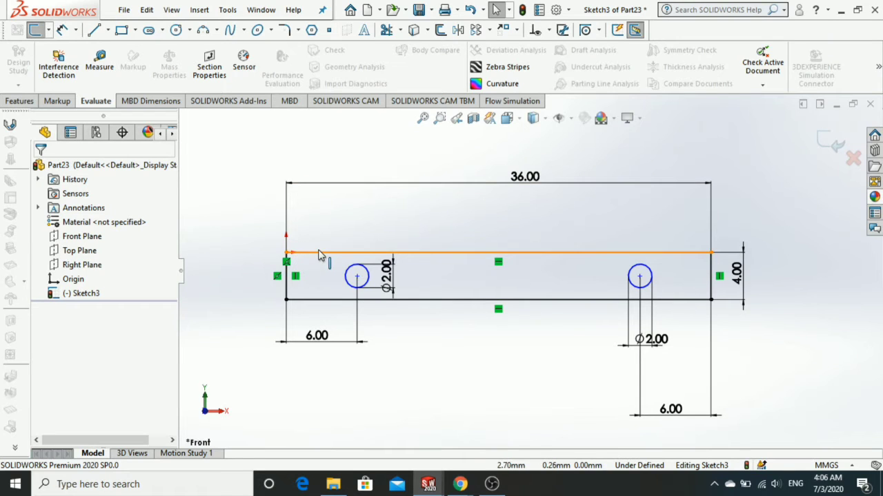
Launch Offset Entities from the Sketch toolbar
click(440, 31)
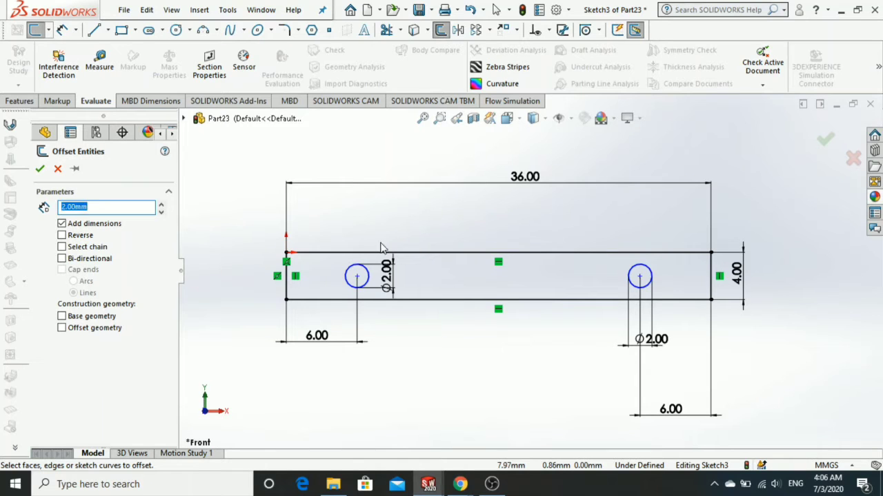
Offset the plate's top edge upward by 1 mm
click(442, 252)
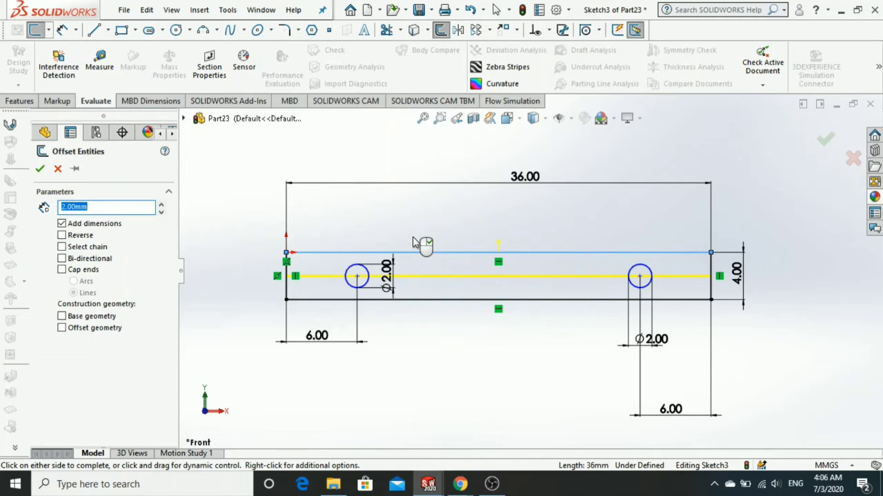
text(1)
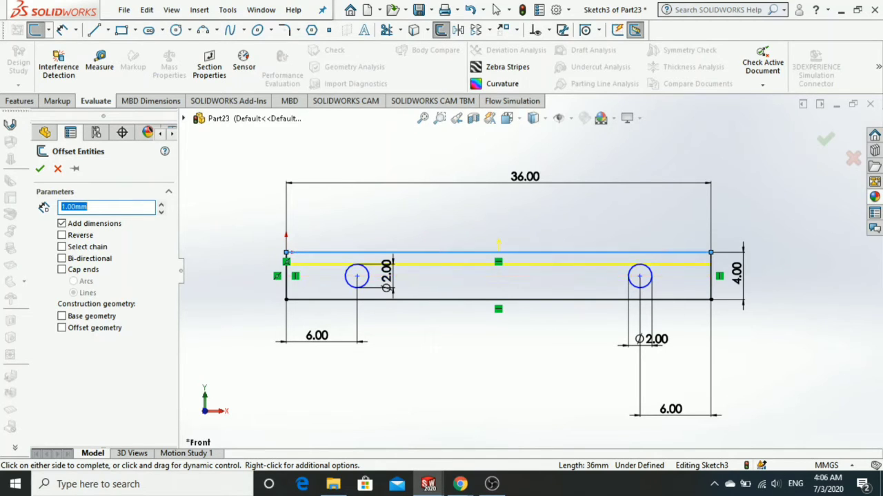
click(437, 214)
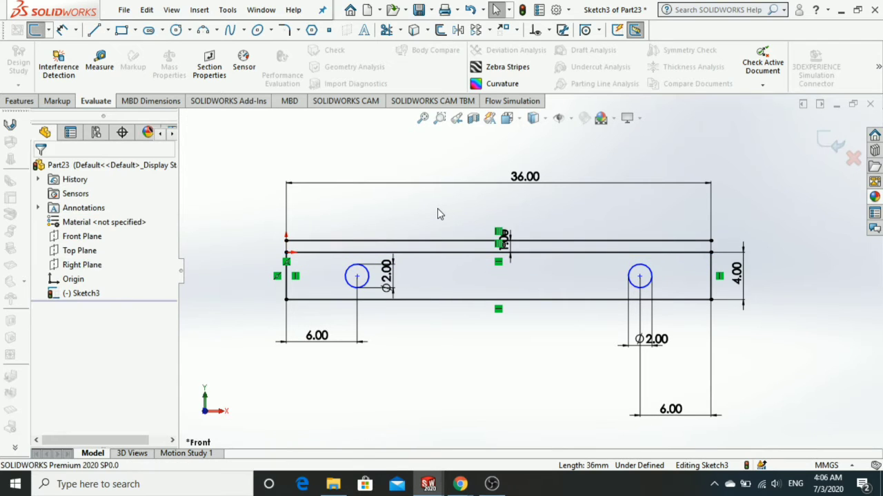
Trim away the offset line with Trim Entities, leaving the outline and holes
click(387, 29)
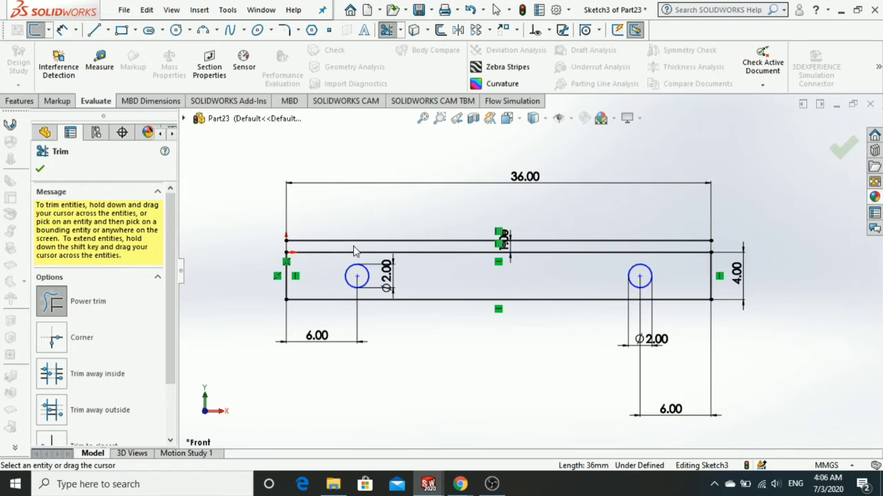
scroll(324, 260, up, 5)
drag(314, 290, 343, 258)
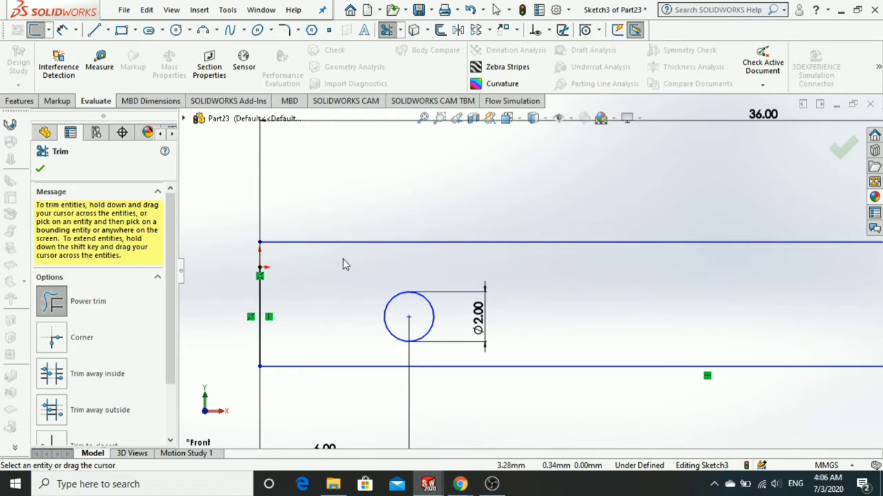
scroll(531, 272, down, 1)
scroll(609, 275, down, 2)
scroll(610, 276, down, 1)
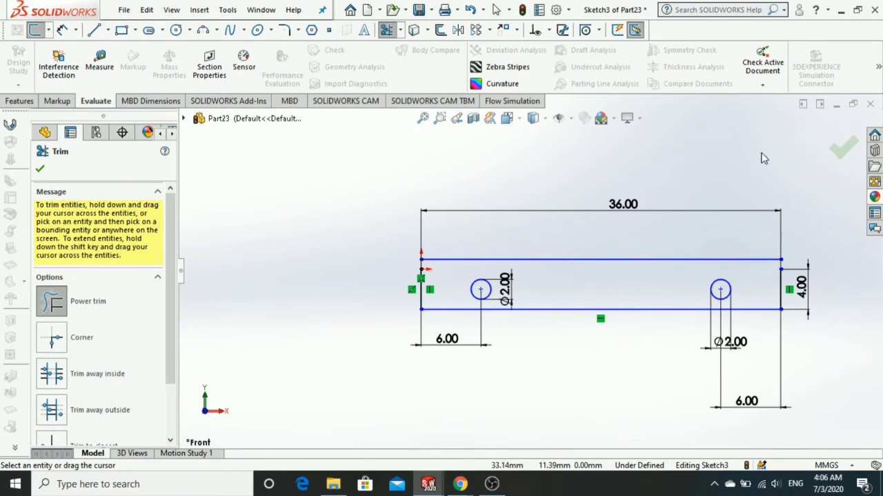
click(833, 156)
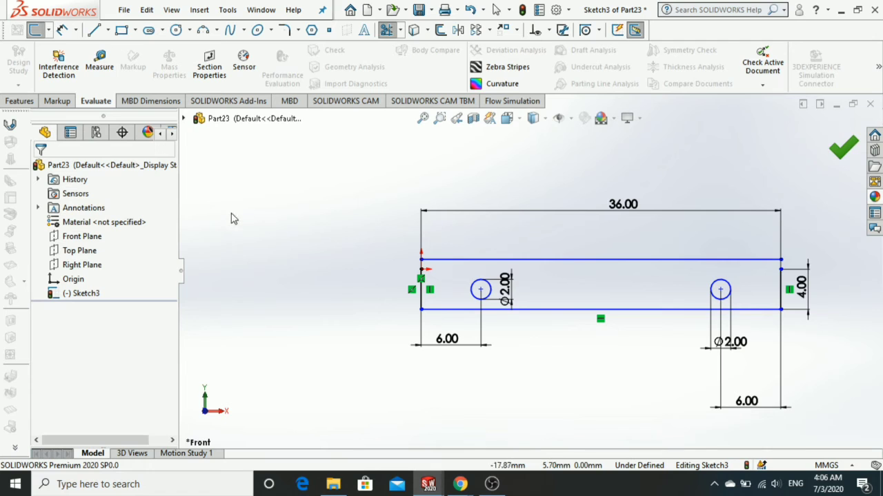
click(28, 98)
Preview an extrusion of the sketch, then cancel back to sketching
click(25, 69)
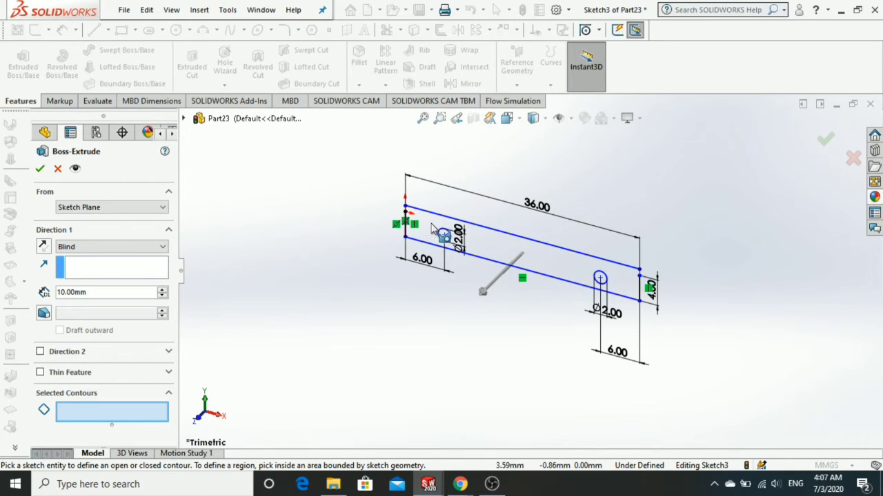
scroll(417, 215, down, 2)
scroll(435, 220, down, 2)
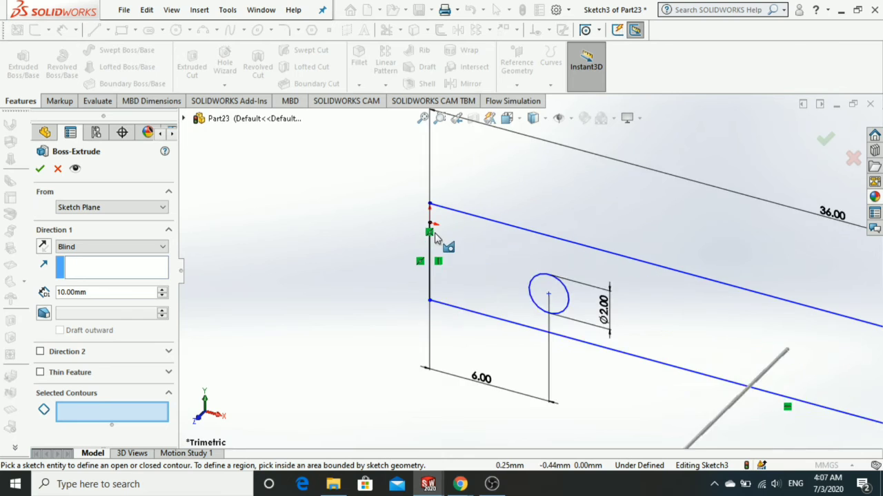
scroll(448, 220, down, 2)
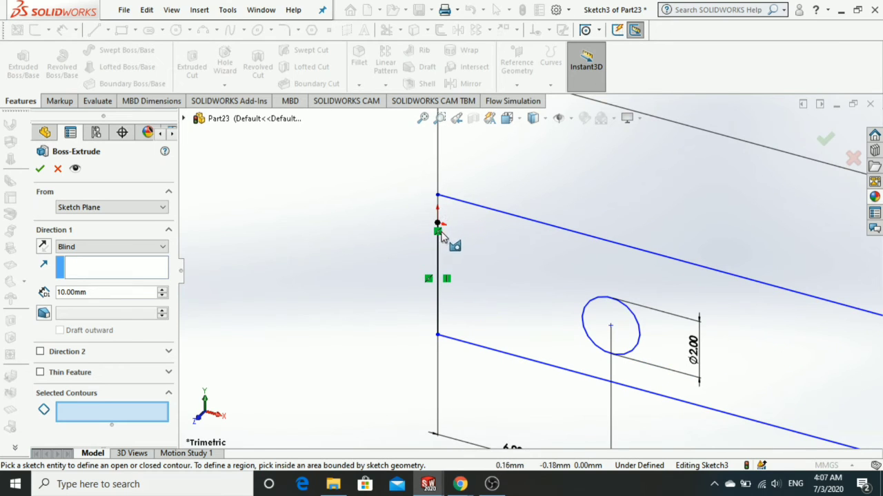
key(Escape)
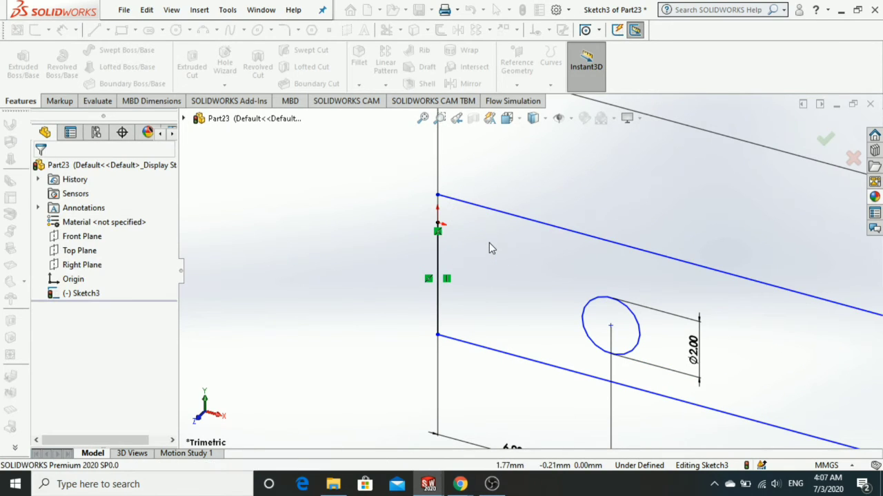
scroll(489, 248, up, 2)
Draw short vertical lines closing the ends of the plate outline
click(95, 30)
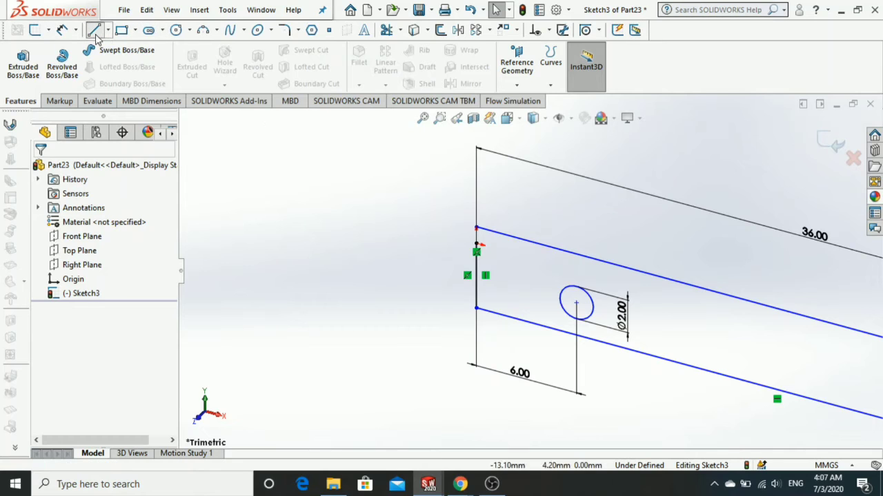
click(476, 228)
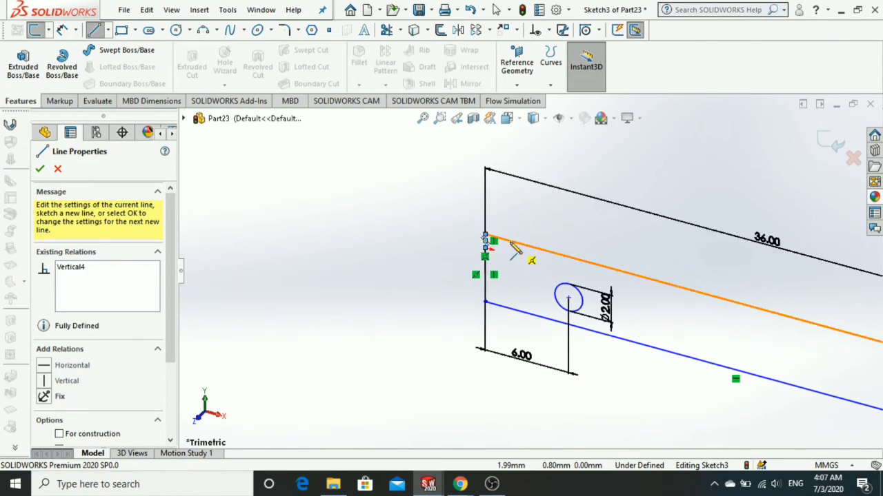
scroll(782, 339, up, 2)
scroll(782, 344, down, 2)
scroll(772, 334, down, 2)
scroll(772, 333, down, 1)
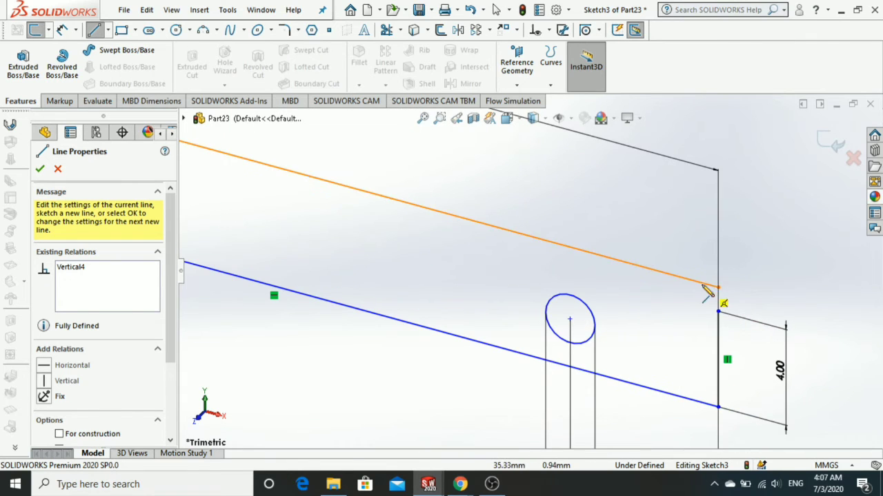
click(718, 312)
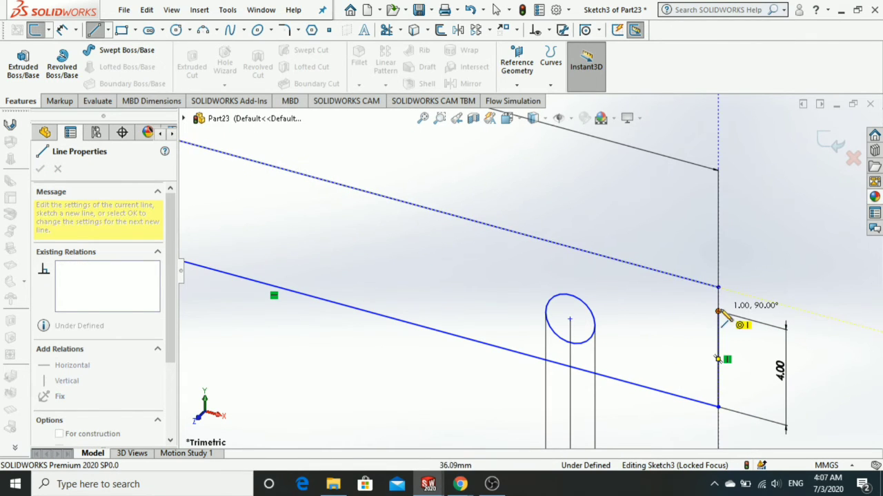
click(719, 287)
scroll(530, 275, up, 3)
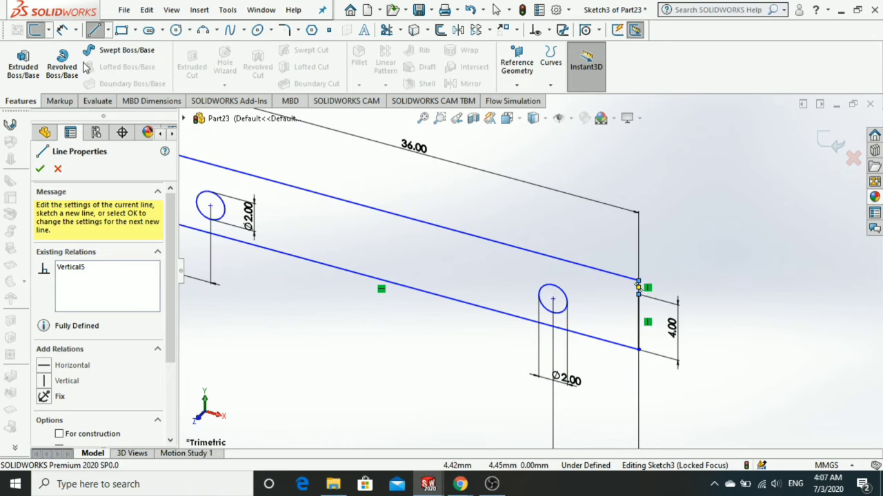
click(23, 63)
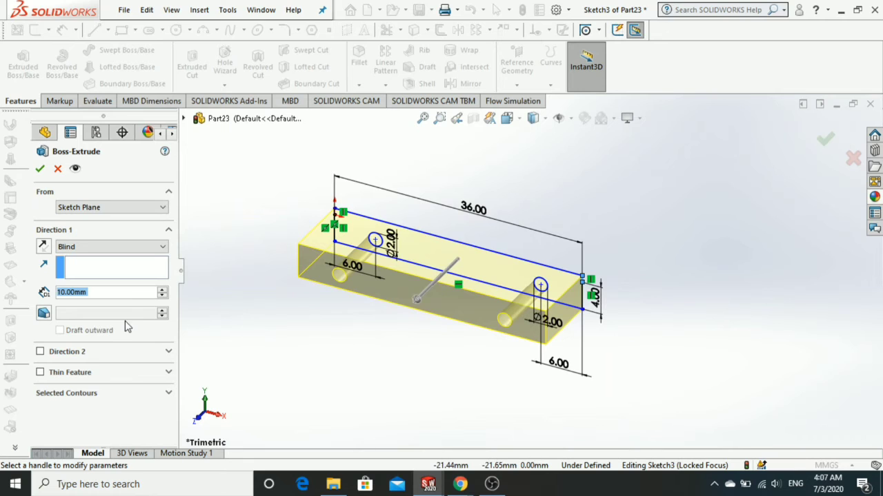
Extrude the sketch 1 mm into a solid plate with two holes
text(1)
key(Return)
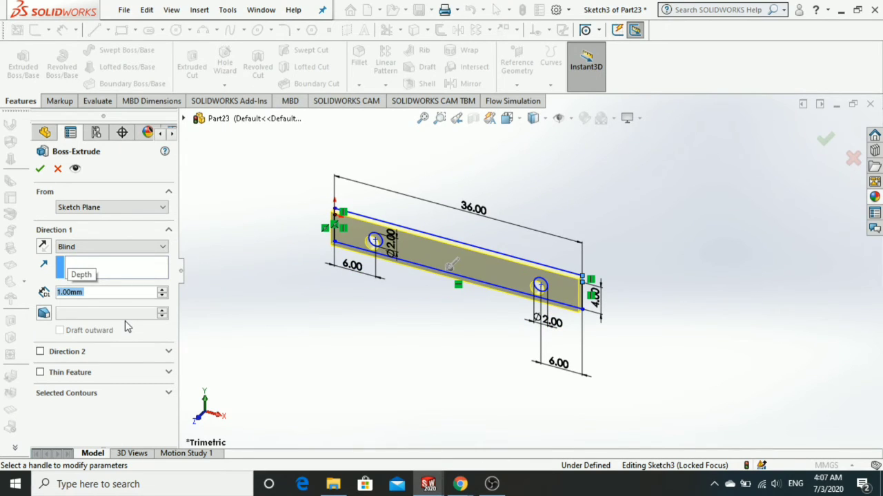
key(Return)
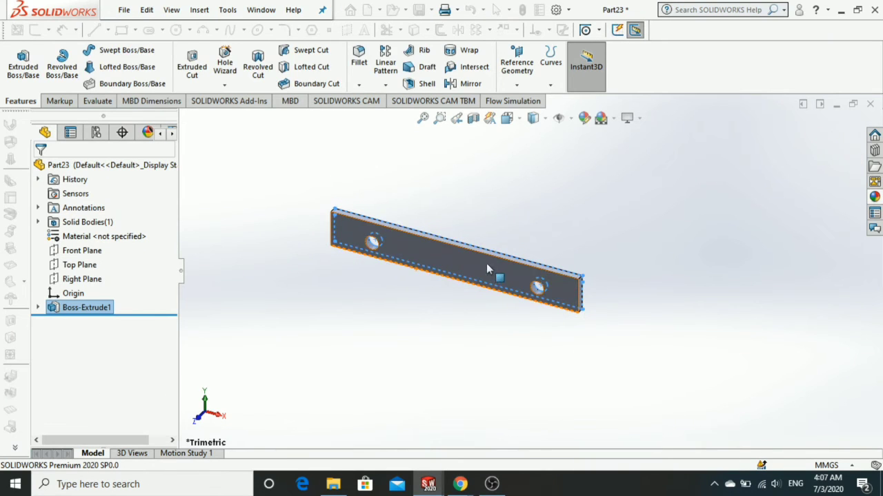
Start a new sketch on the plate's narrow end face
scroll(553, 276, down, 2)
scroll(568, 285, down, 2)
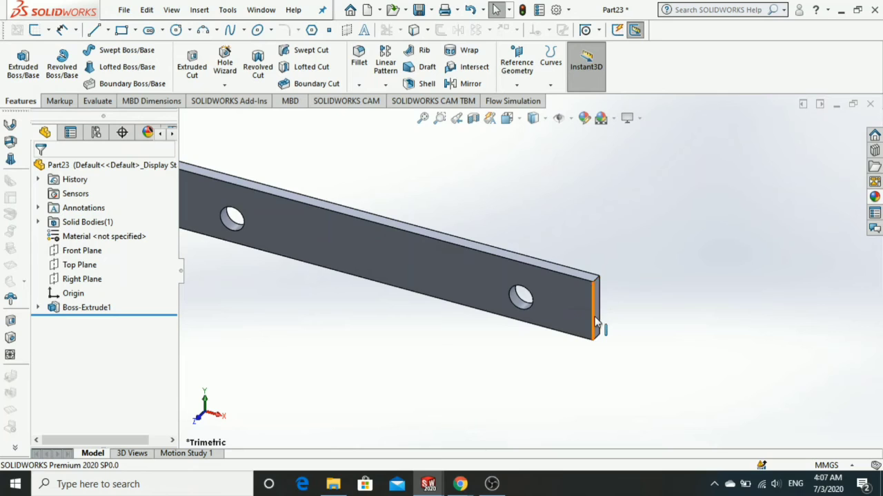
scroll(598, 322, down, 2)
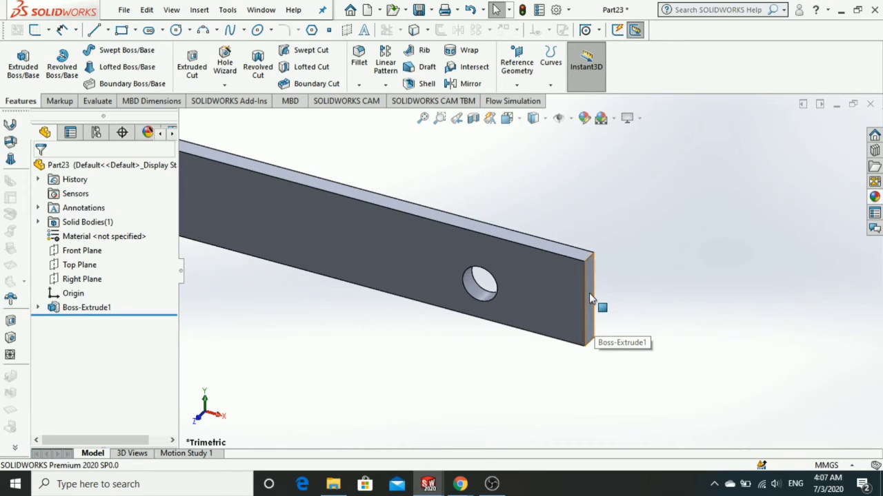
click(589, 293)
click(646, 256)
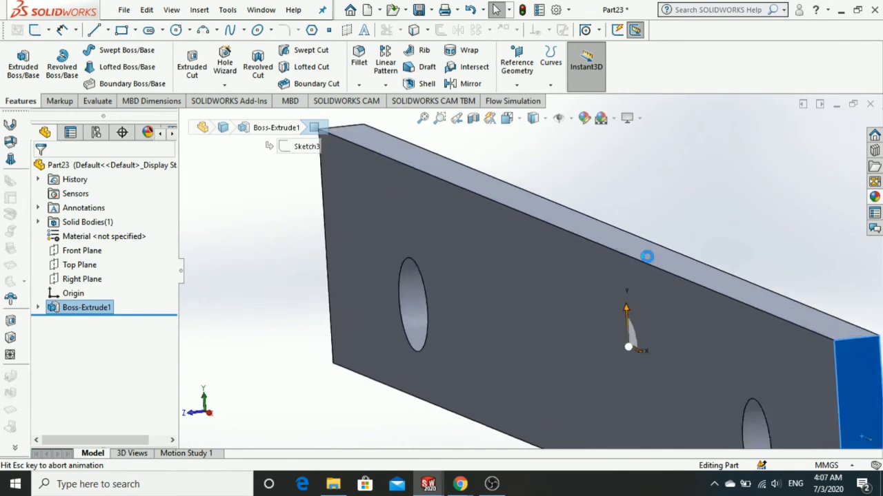
Draw a diagonal line from the end face's top-left corner to its right edge
scroll(546, 232, down, 2)
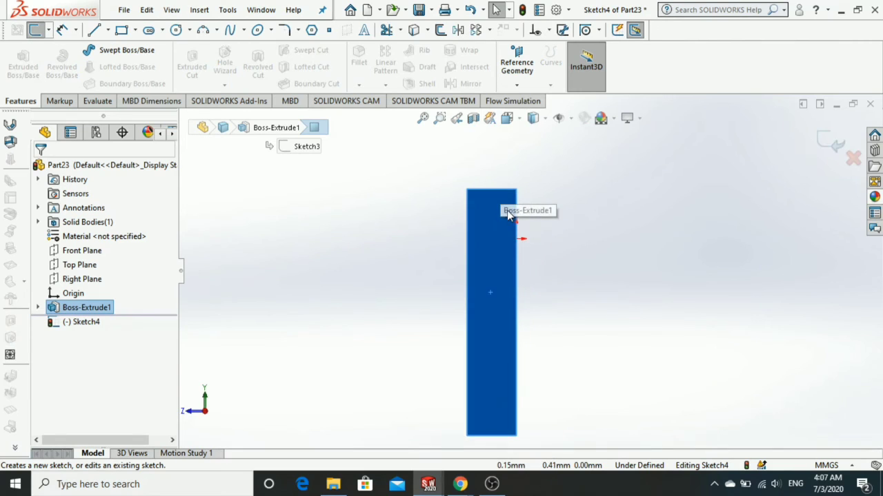
scroll(504, 214, down, 1)
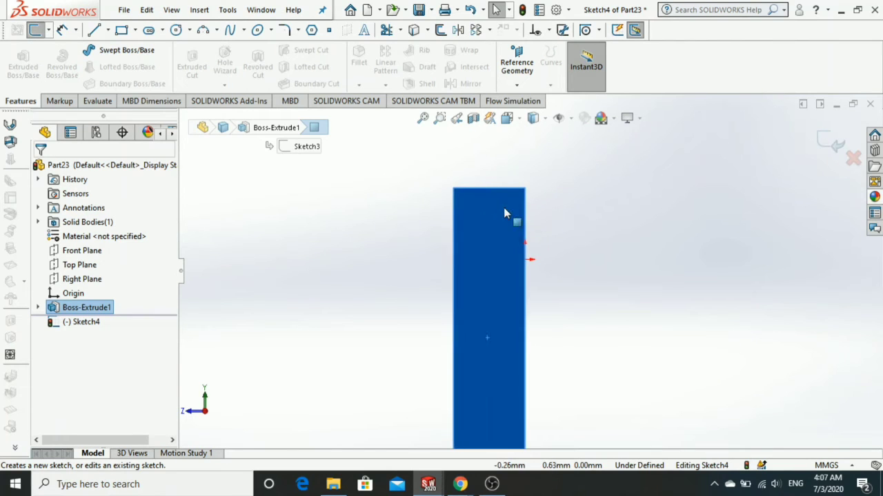
click(95, 31)
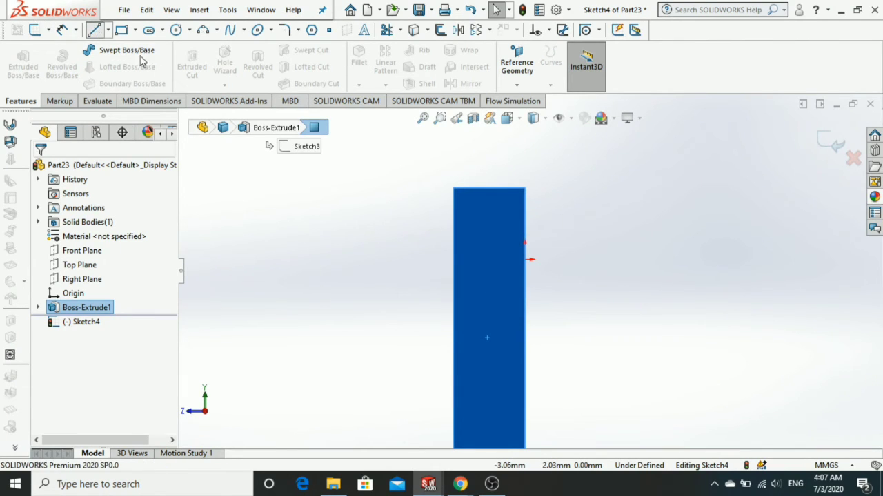
click(452, 187)
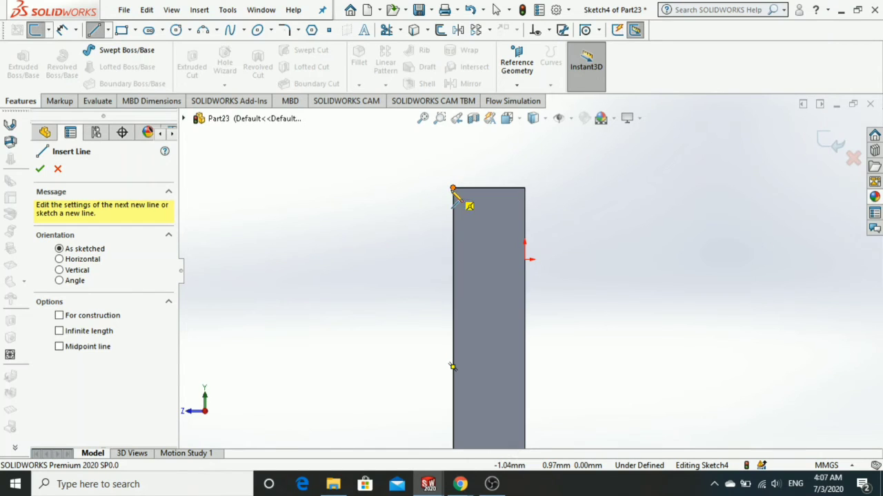
click(524, 252)
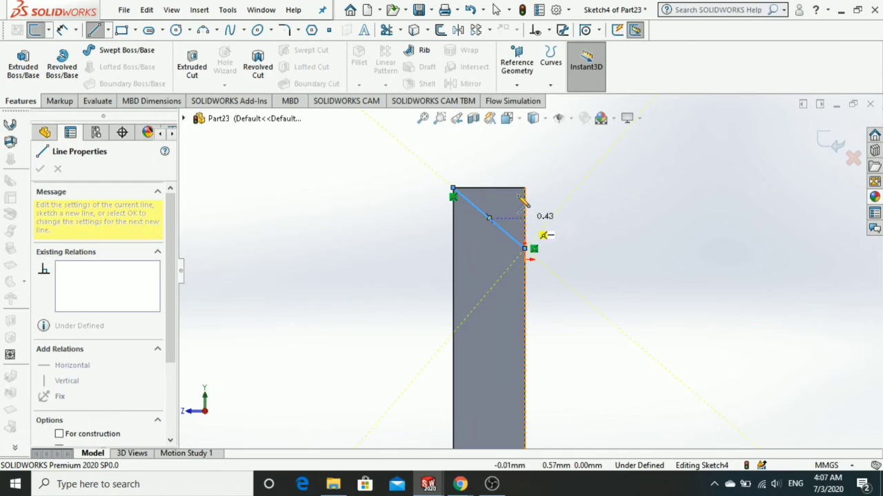
Dimension the diagonal's end 1.00 mm below the top-right corner
click(63, 29)
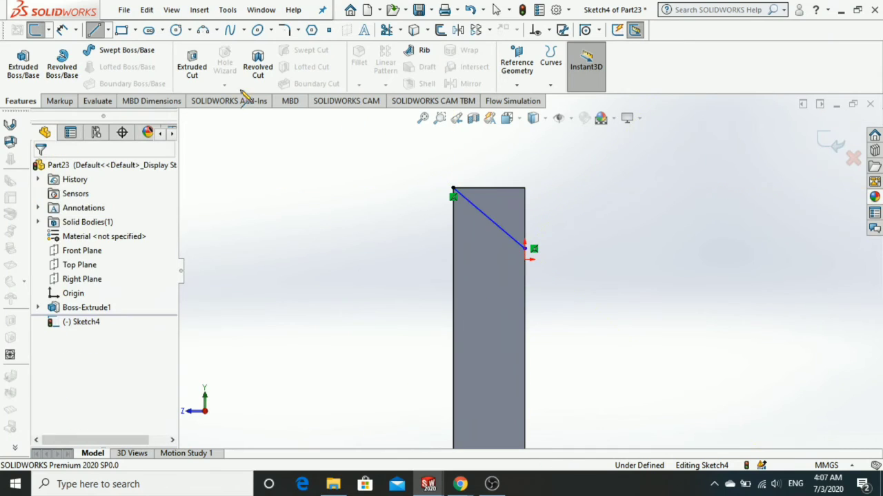
click(526, 251)
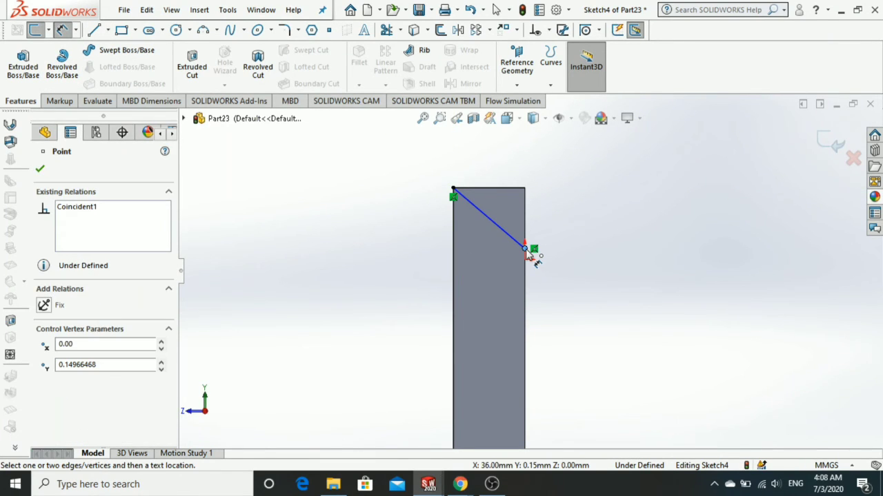
click(525, 188)
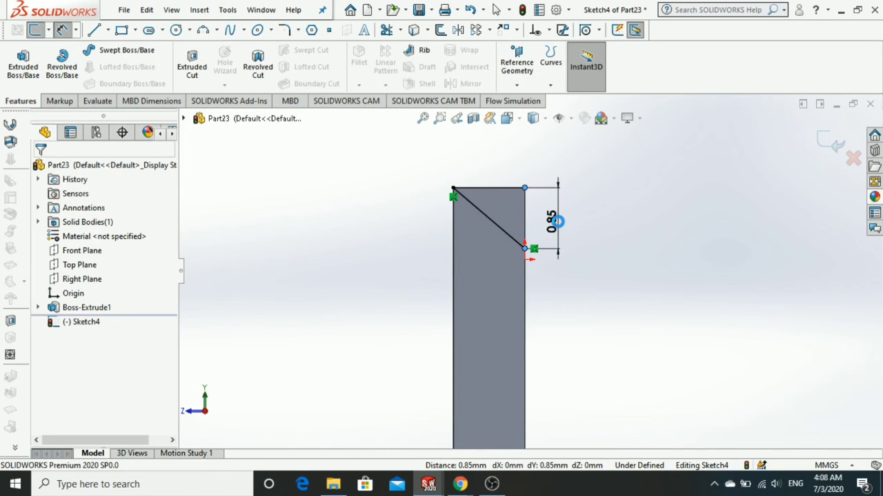
click(558, 220)
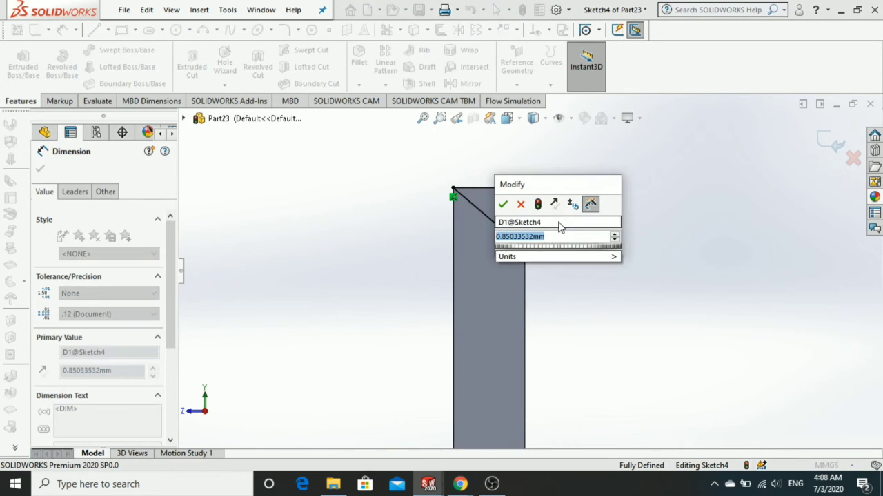
key(Return)
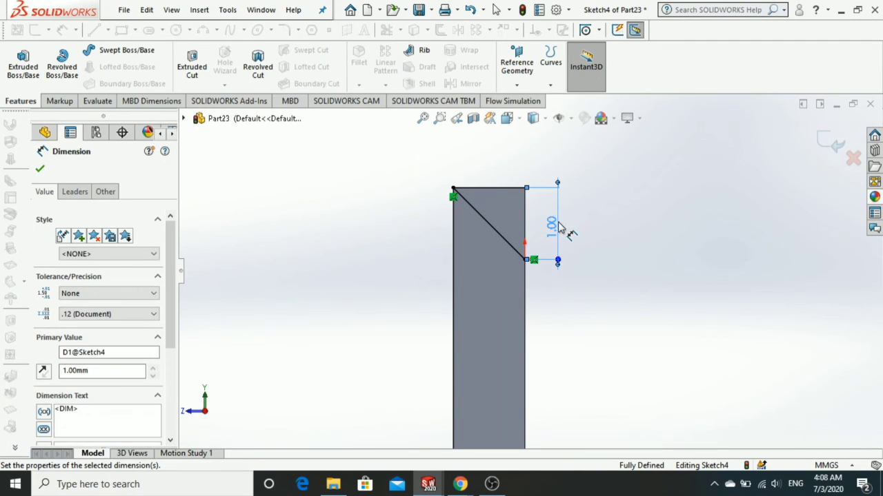
key(Escape)
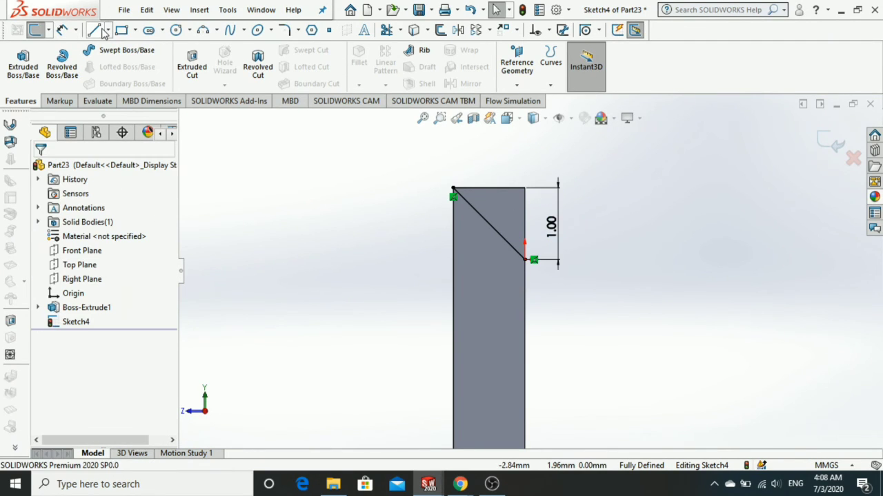
Close the triangle with lines along the top edge and down the right edge
key(l)
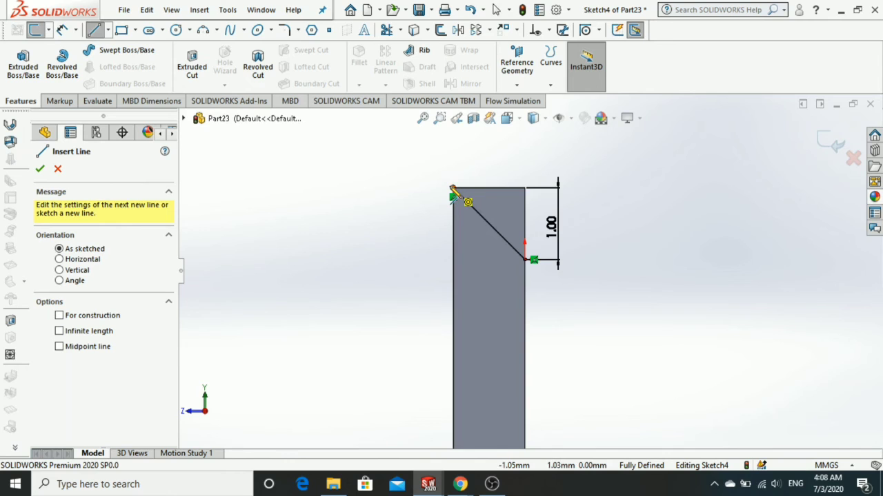
click(452, 187)
click(524, 187)
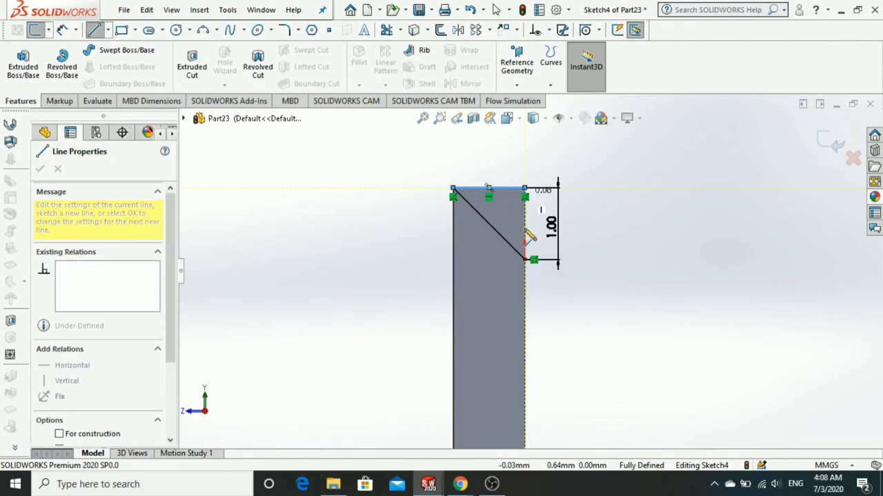
click(525, 259)
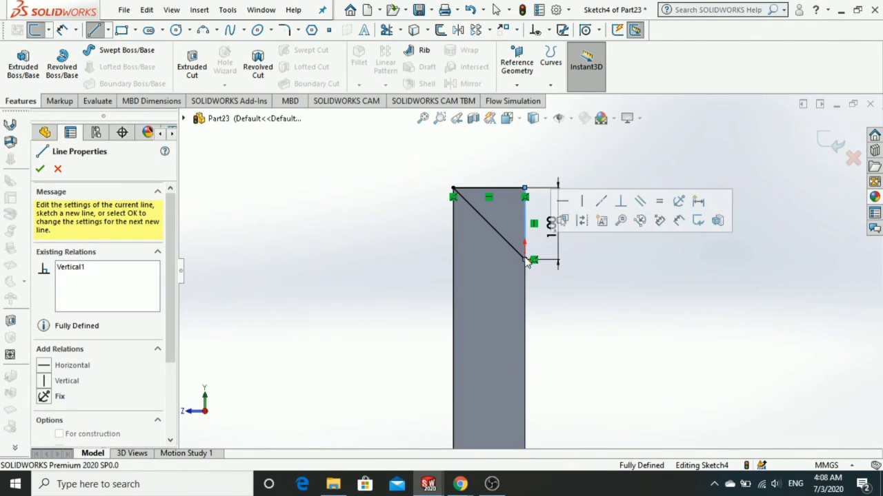
key(Escape)
key(Escape)
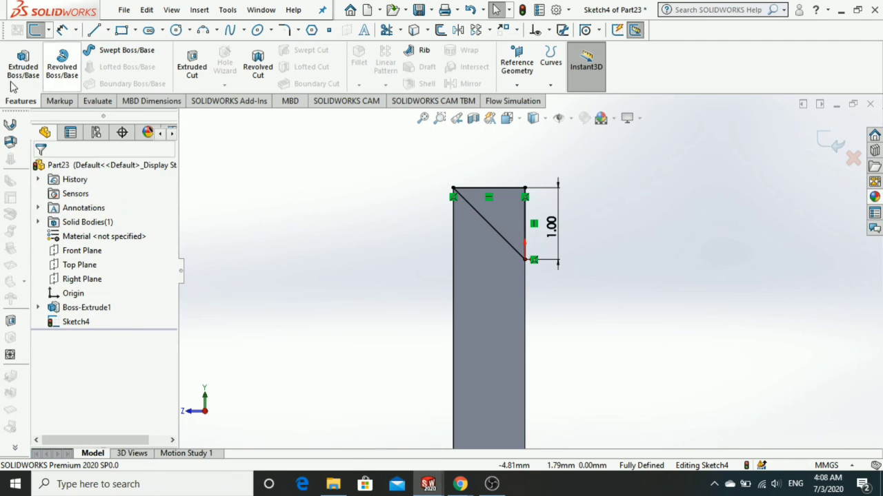
Extrude-cut the corner triangle Through All to bevel the plate's edge
click(192, 73)
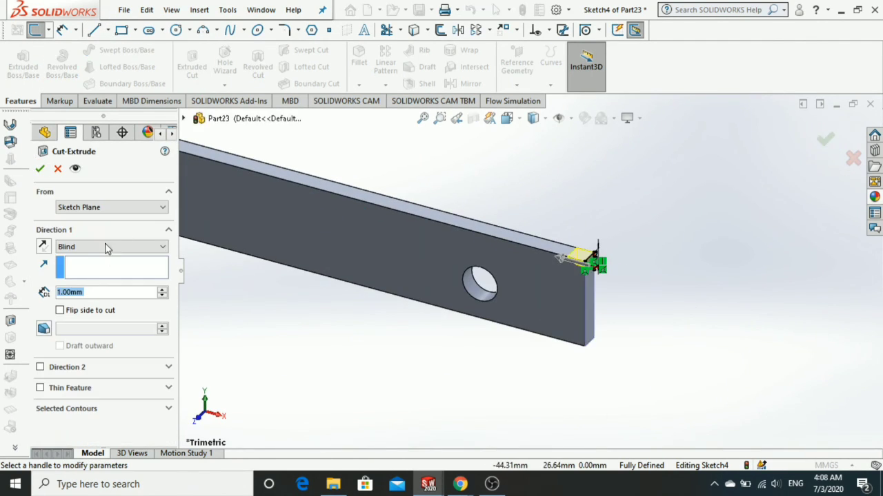
click(87, 250)
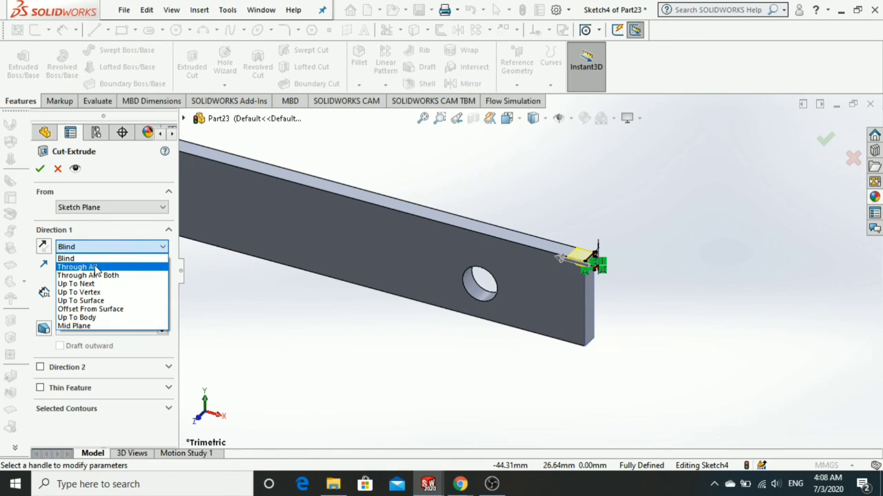
click(102, 262)
click(39, 170)
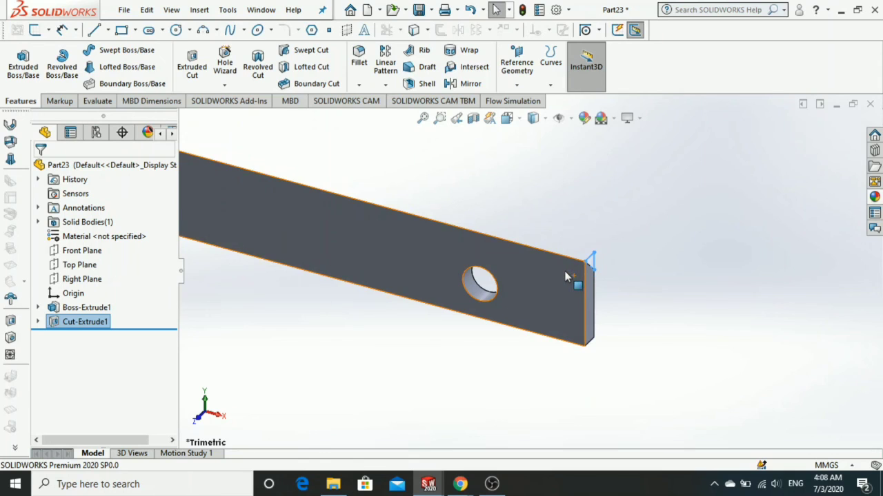
Apply the polished steel appearance to the whole part
scroll(571, 279, up, 2)
mouse_move(568, 295)
middle_down()
mouse_move(468, 318)
mouse_move(479, 279)
mouse_move(457, 272)
mouse_move(368, 313)
mouse_move(367, 337)
middle_up()
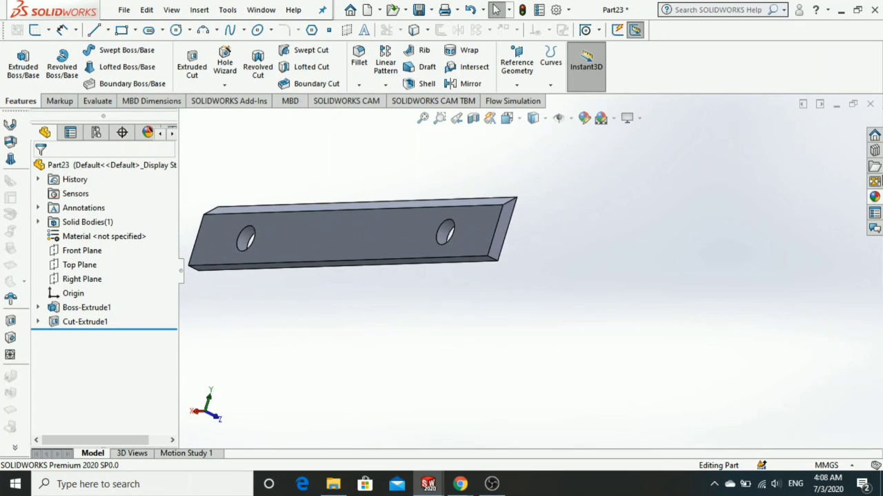
click(874, 198)
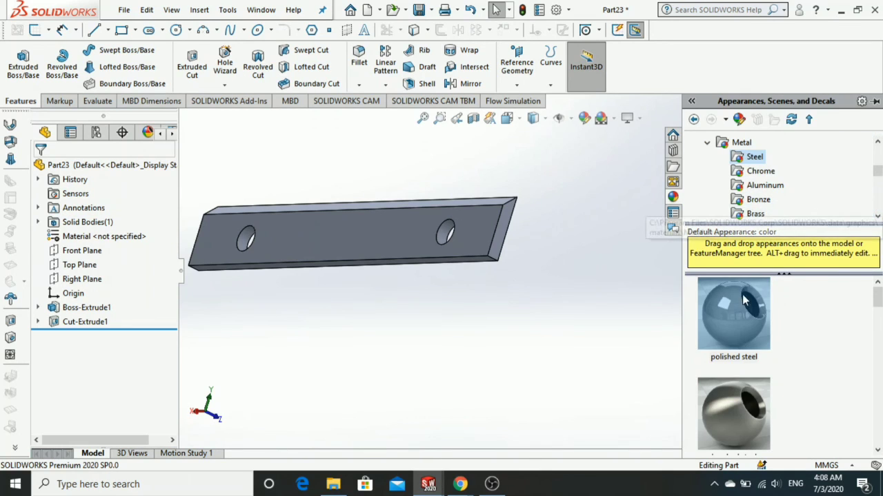
mouse_move(733, 314)
mouse_down()
mouse_move(335, 197)
mouse_move(293, 231)
mouse_move(296, 237)
mouse_up()
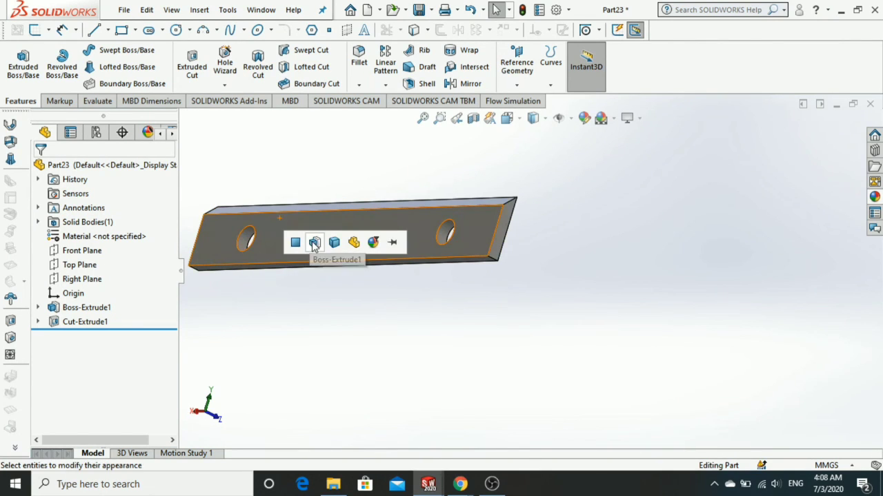
click(334, 242)
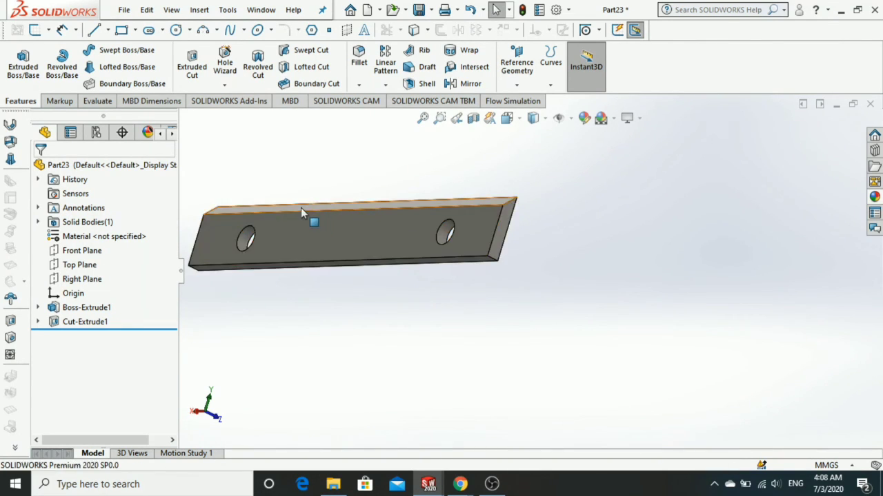